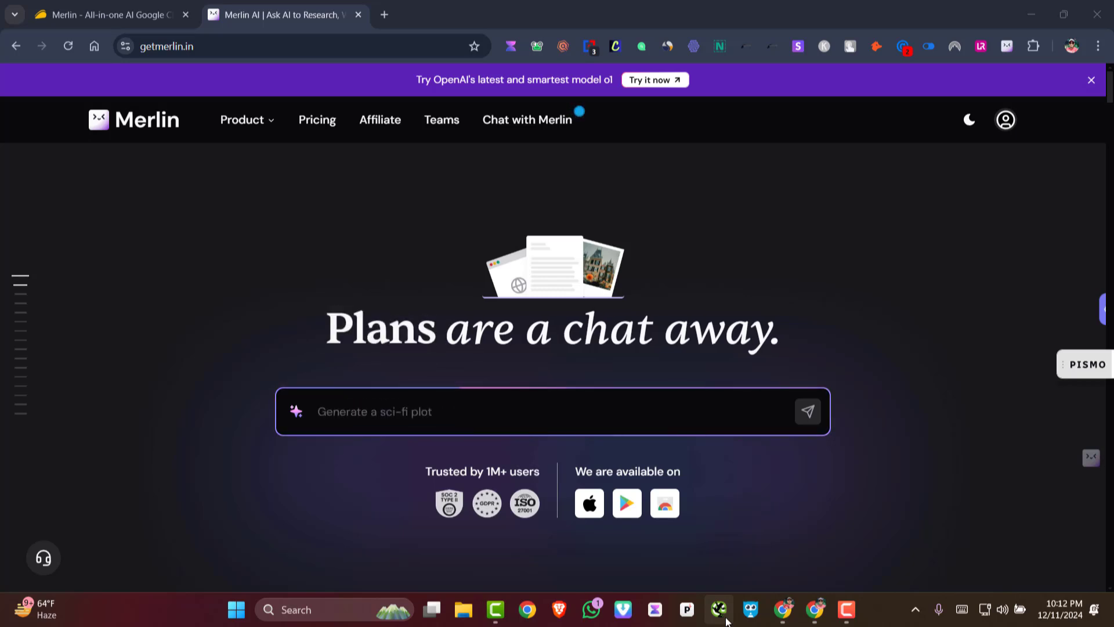
# Review Merlin's AppSumo deal page from the overview down to the three License Tier pricing plans
pyautogui.click(815, 609)
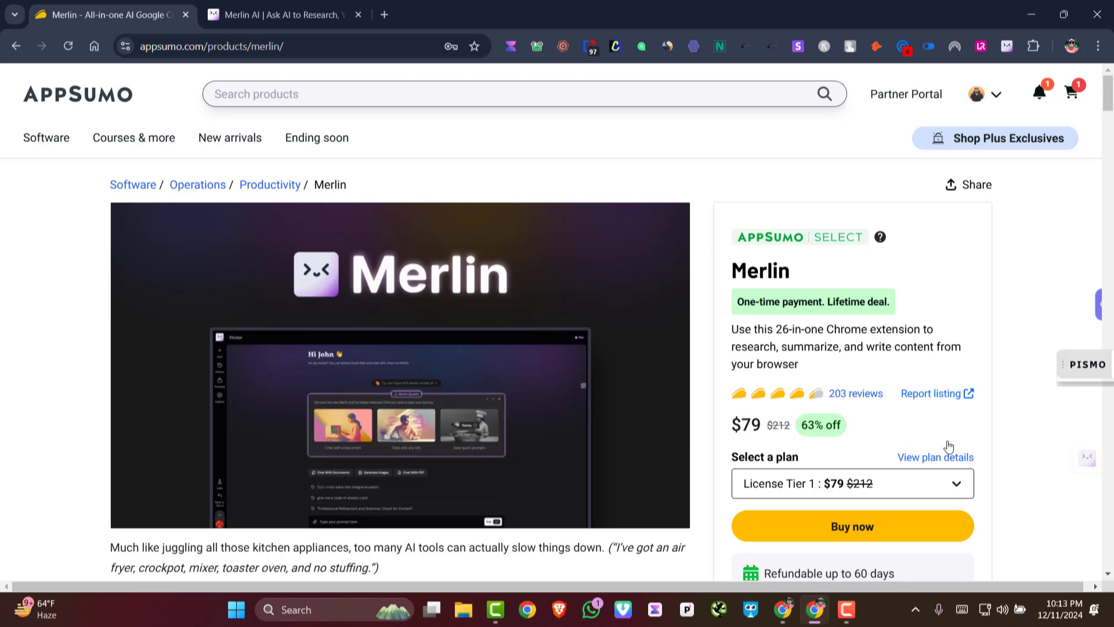
pyautogui.scroll(-15, 905, 514)
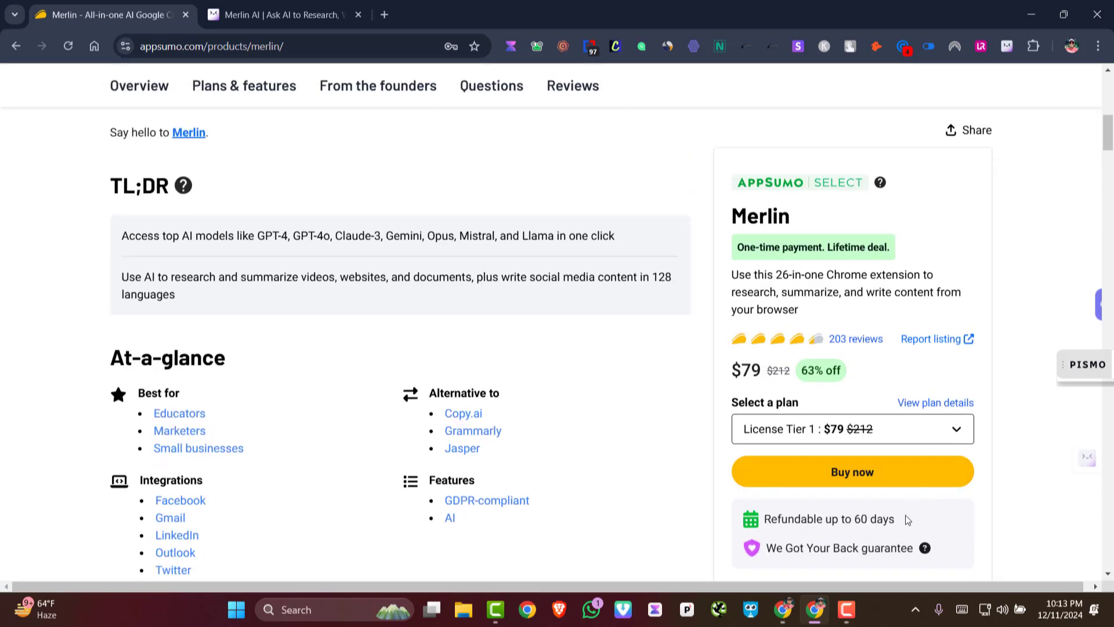
pyautogui.scroll(-20, 905, 514)
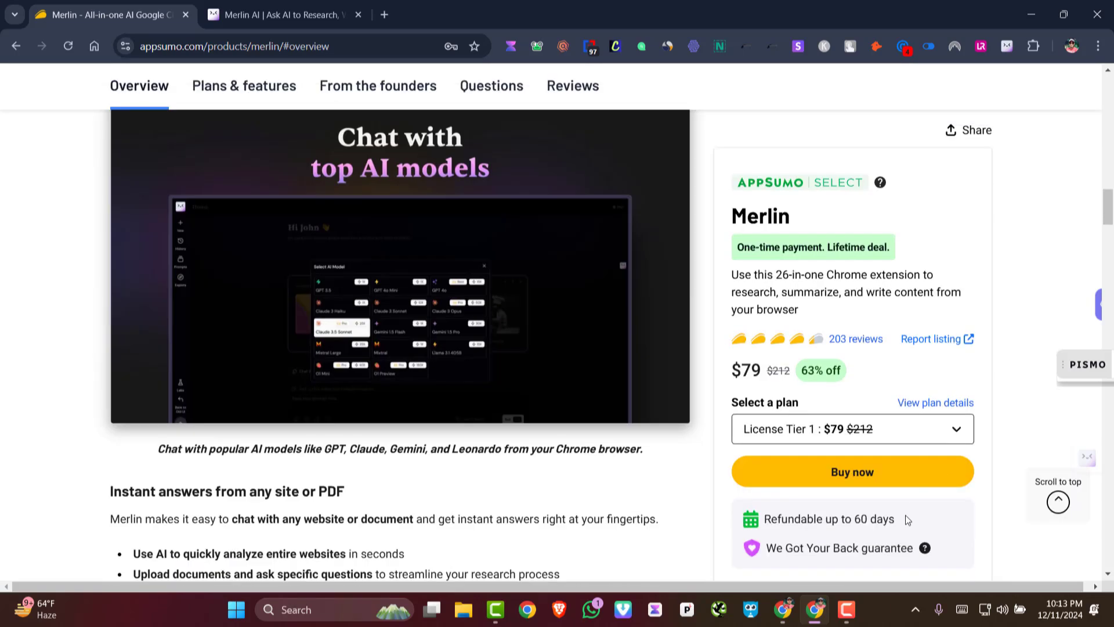
pyautogui.scroll(-20, 904, 516)
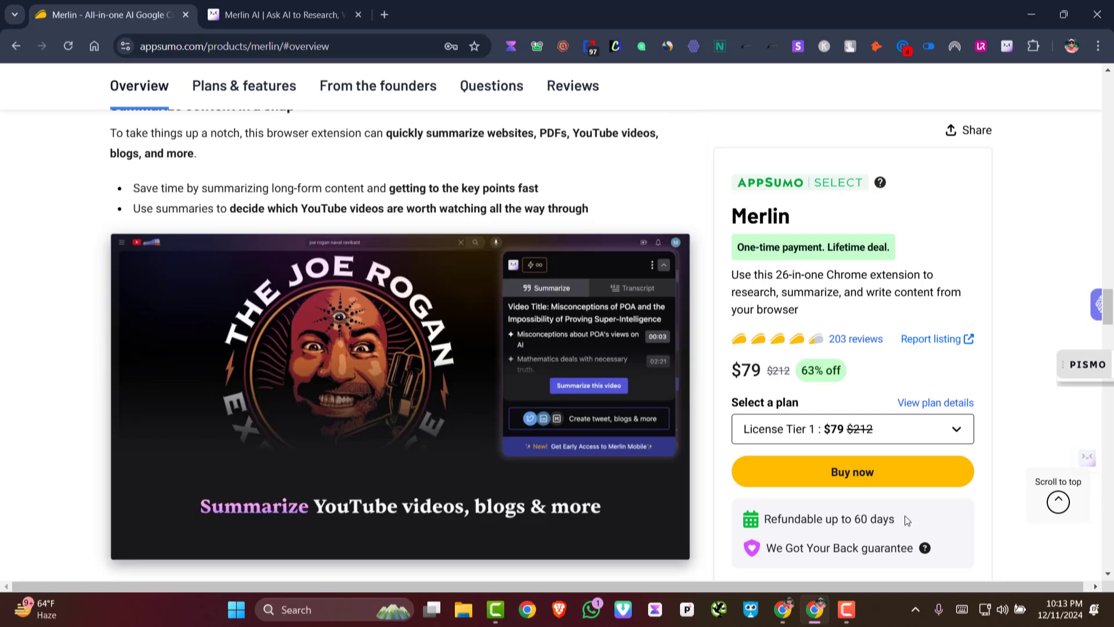
pyautogui.scroll(-7, 907, 519)
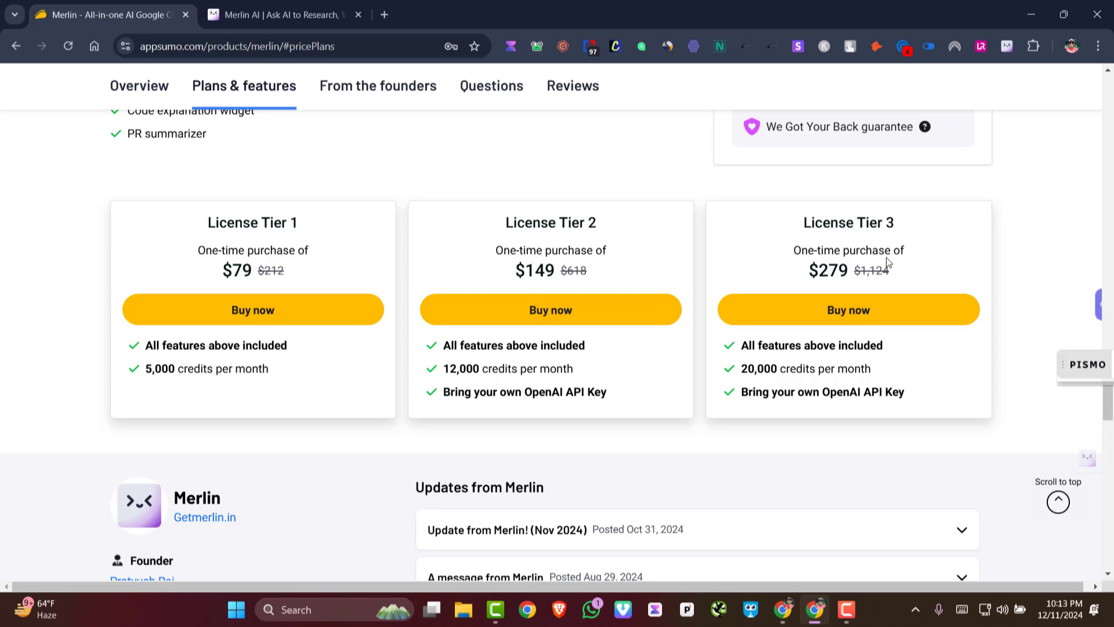
# On the Merlin website, submit the chat prompt "Write a social media Post about 5 way to make money online"
pyautogui.hotkey('ctrl', 'Tab')
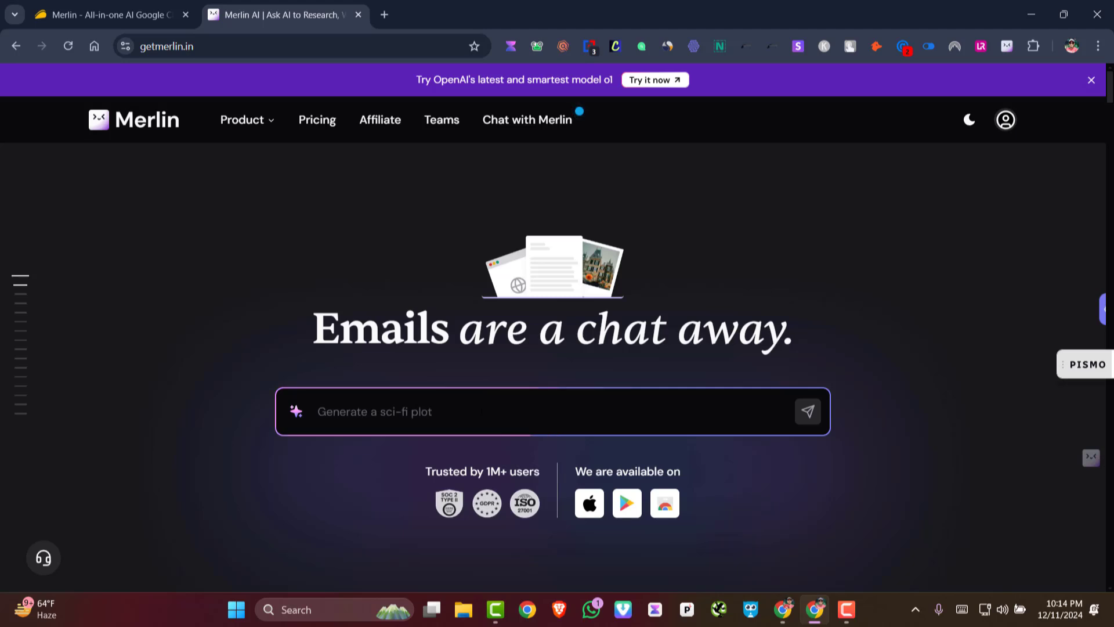
pyautogui.write('Write a social media Post about 5 way to make money onl')
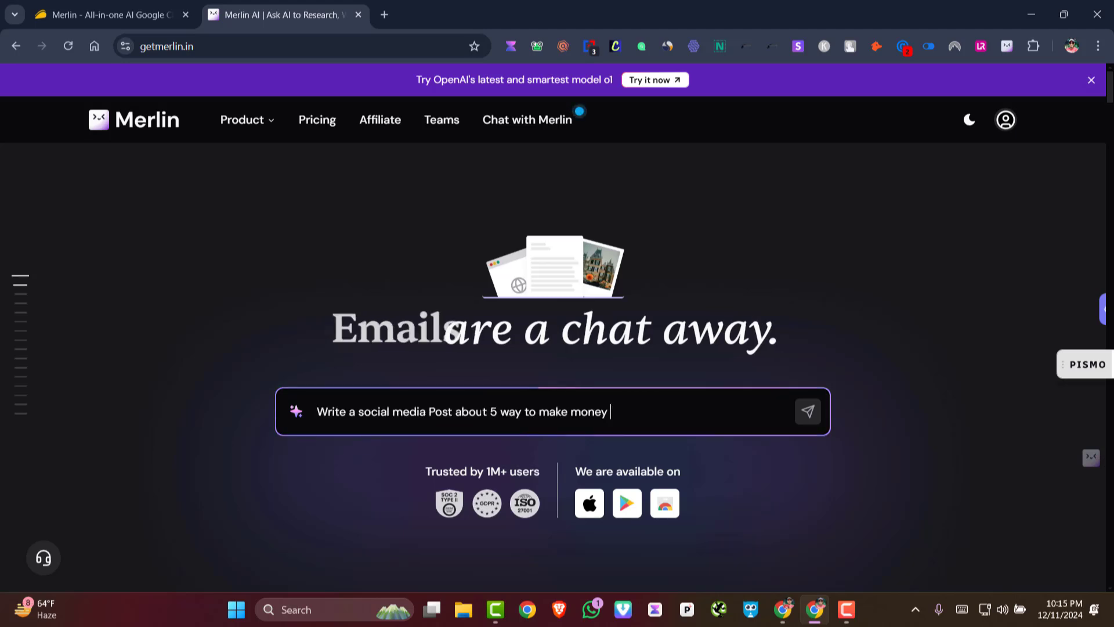
pyautogui.write('ine')
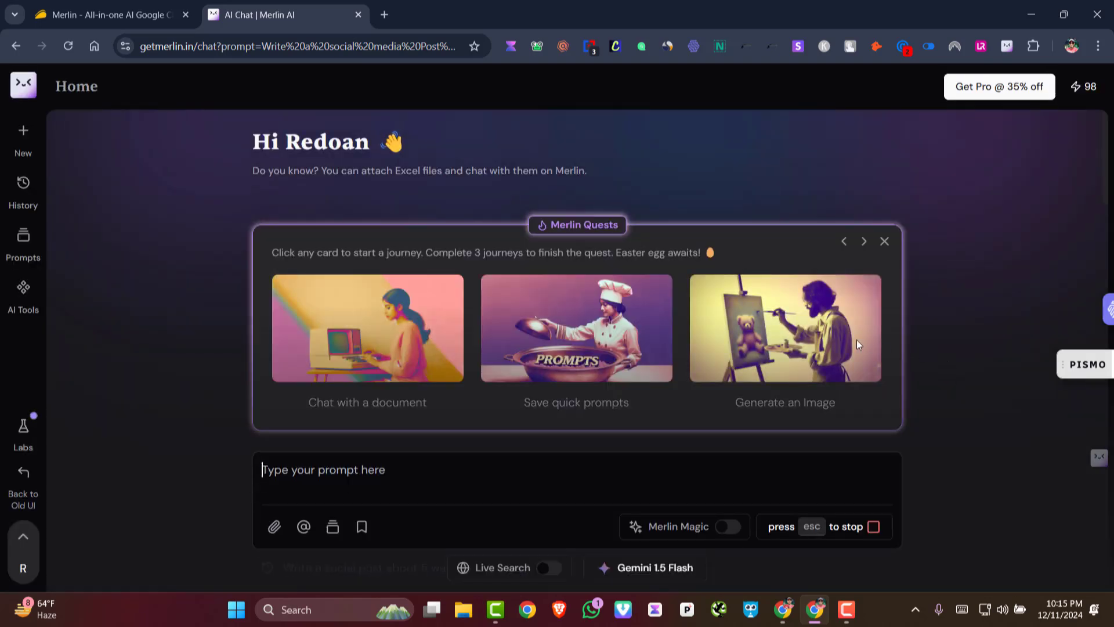
# Read through the generated social media post, including its five numbered ideas and the closing hashtags
pyautogui.scroll(-3, 801, 342)
pyautogui.scroll(-9, 801, 343)
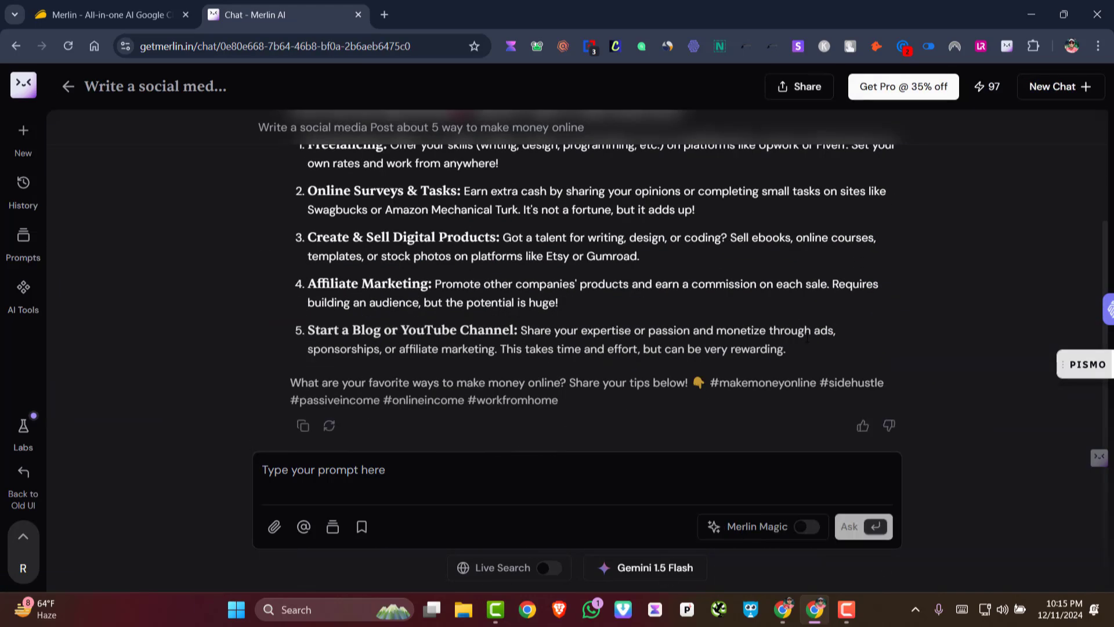
pyautogui.scroll(2, 807, 338)
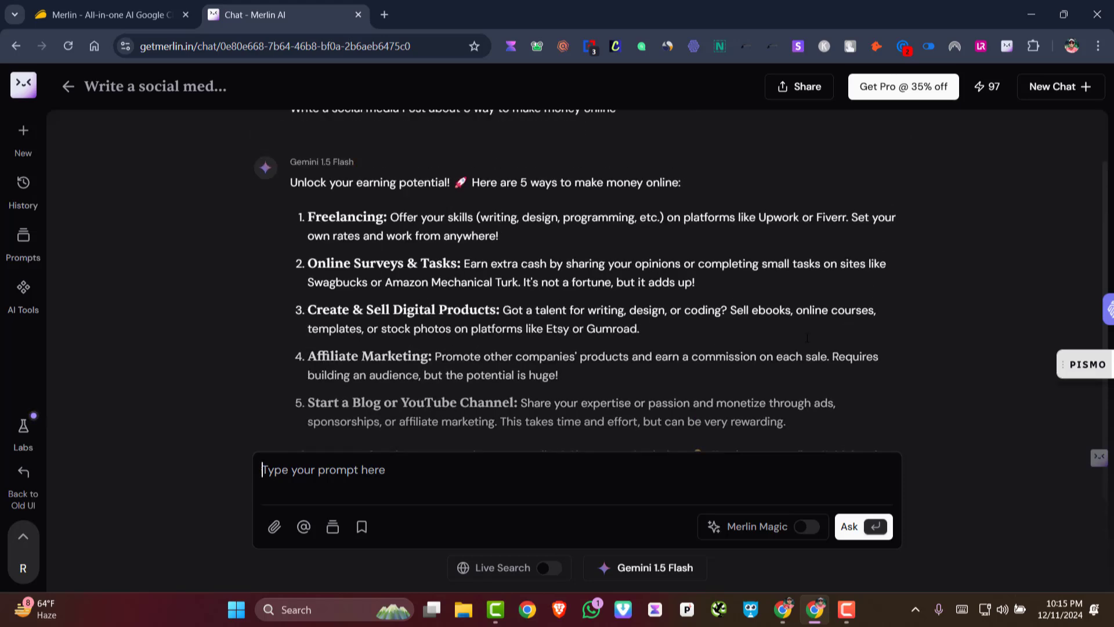
pyautogui.scroll(2, 806, 342)
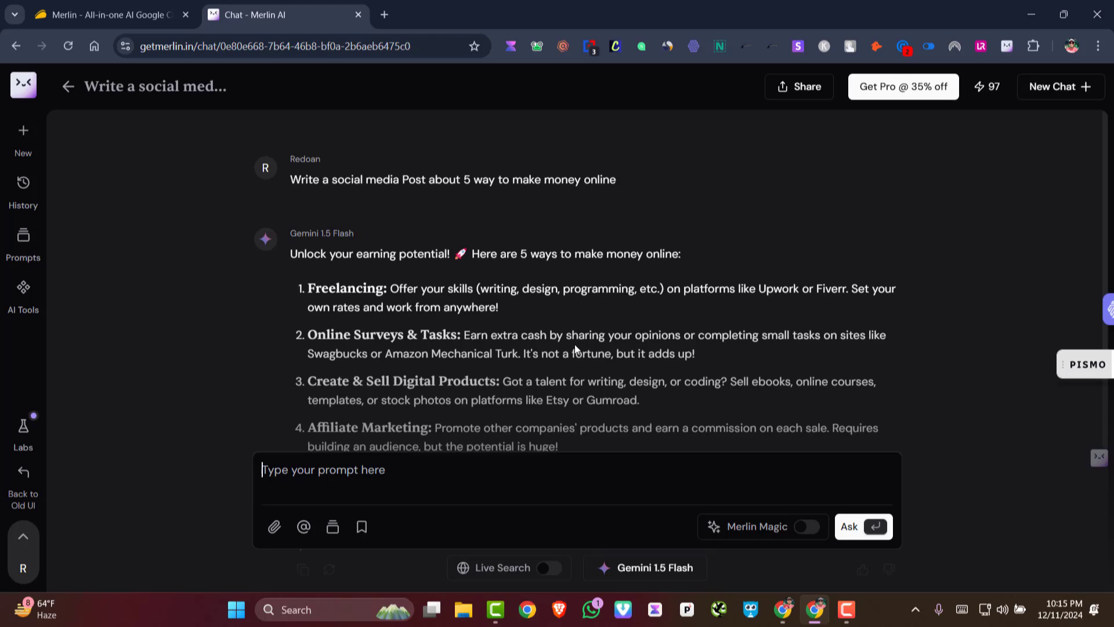
pyautogui.scroll(-2, 574, 343)
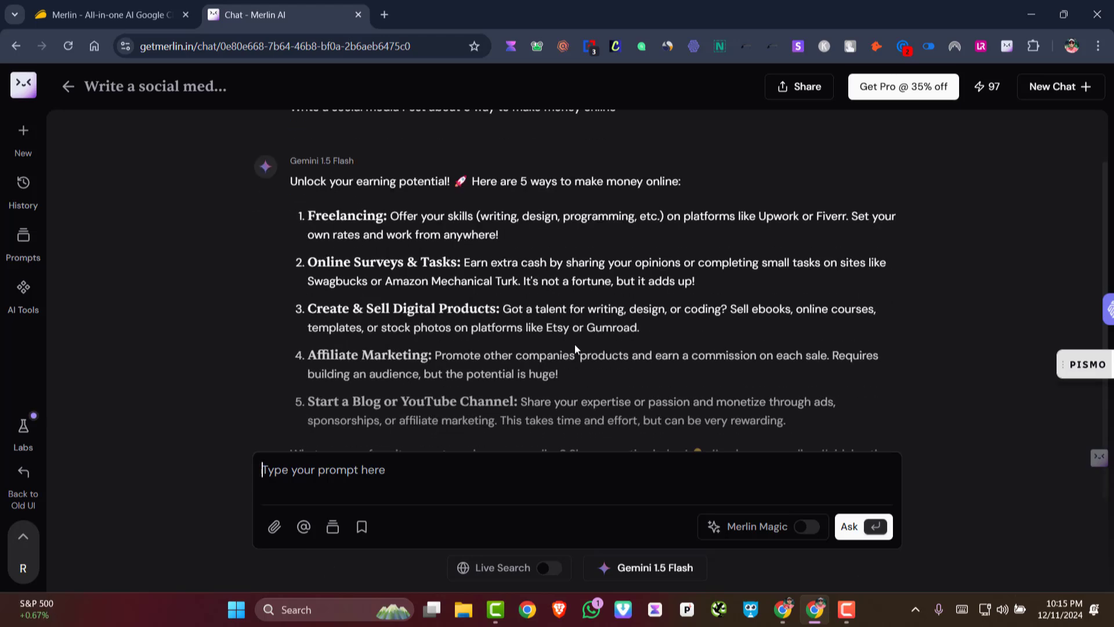
pyautogui.scroll(2, 628, 293)
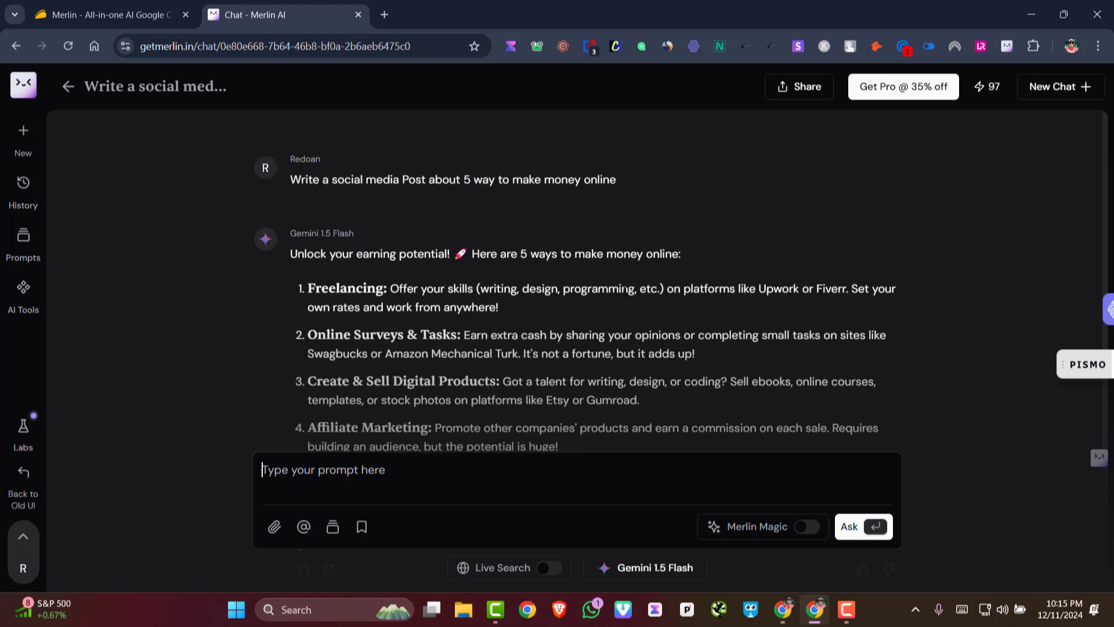
pyautogui.scroll(-2, 628, 293)
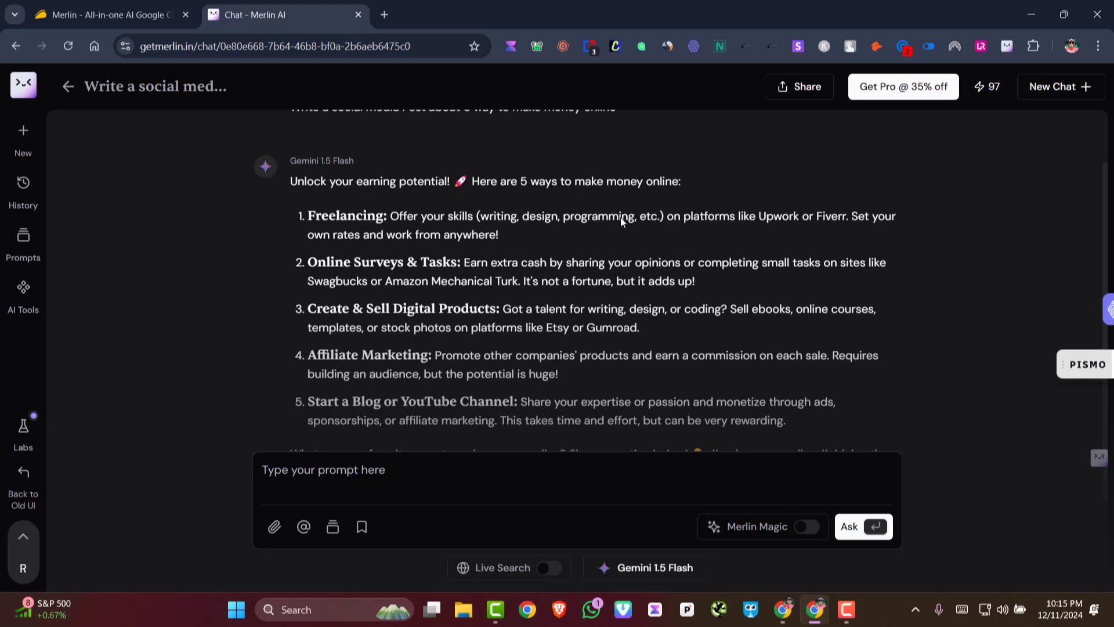
pyautogui.scroll(-2, 338, 248)
pyautogui.scroll(2, 580, 278)
pyautogui.scroll(-2, 317, 271)
pyautogui.scroll(2, 317, 272)
pyautogui.scroll(-1, 313, 255)
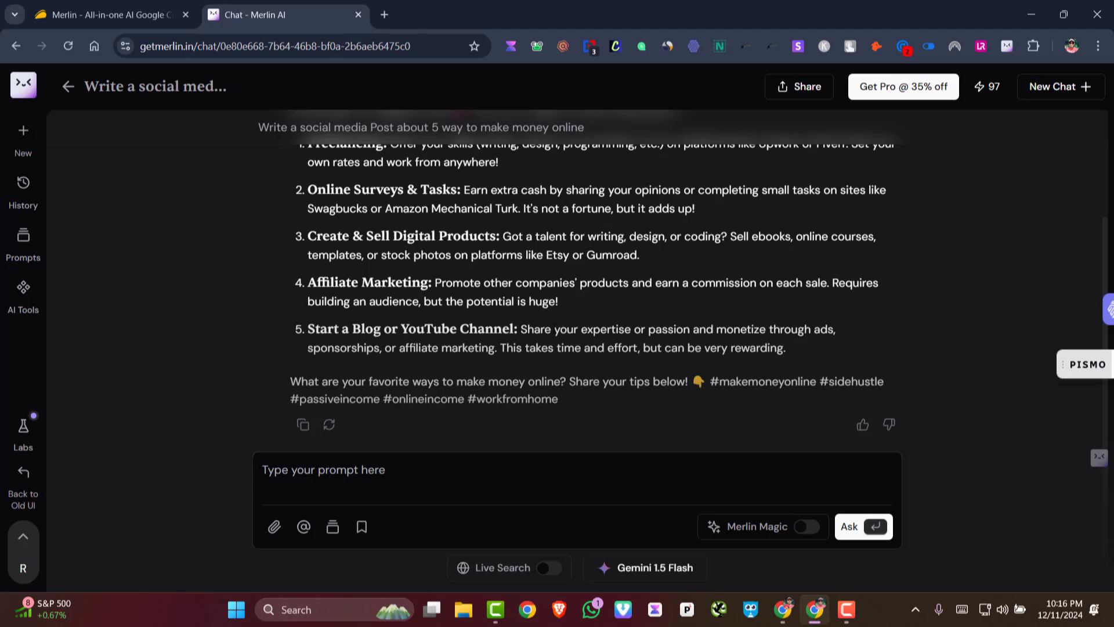
pyautogui.scroll(1, 580, 279)
pyautogui.scroll(-1, 581, 279)
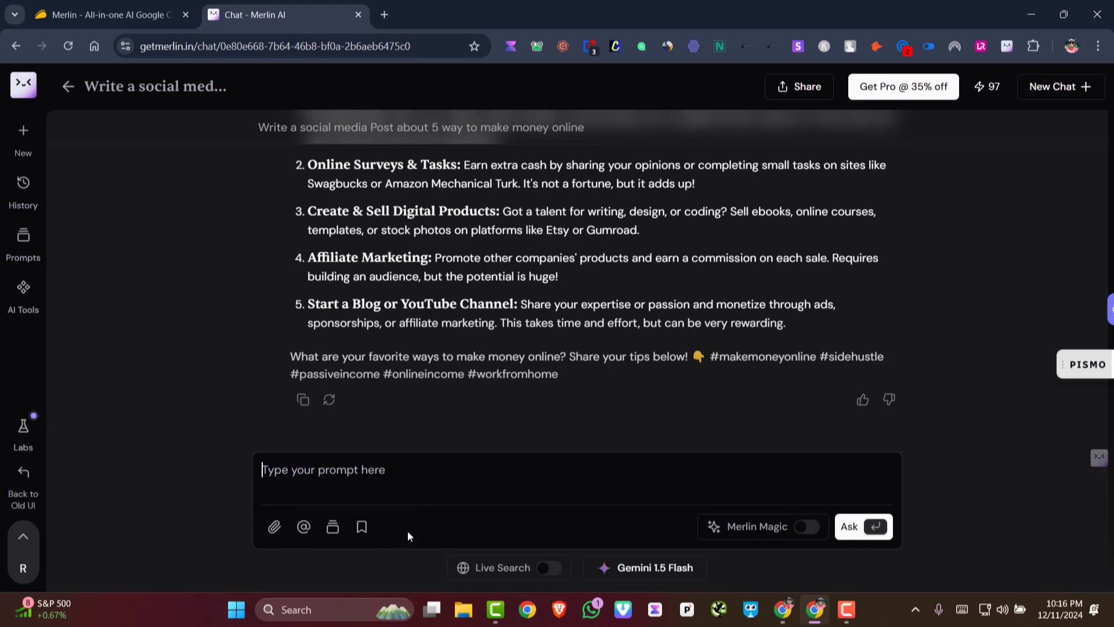
# Attach the file SEO for Beginners.pdf from the Downloads folder to the chat prompt
pyautogui.click(274, 527)
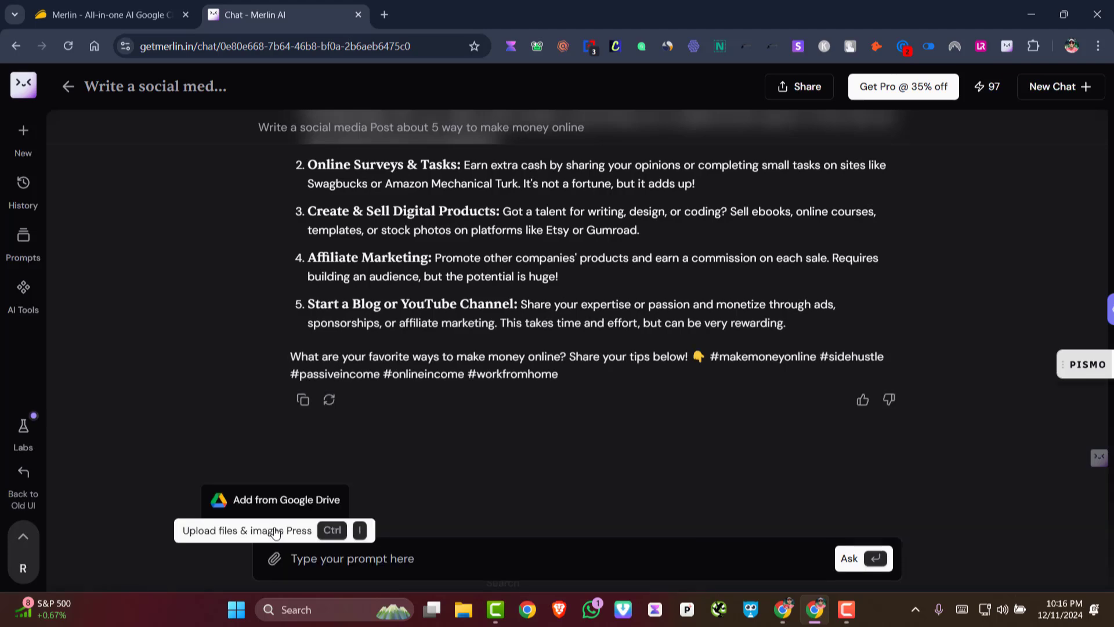
pyautogui.click(266, 529)
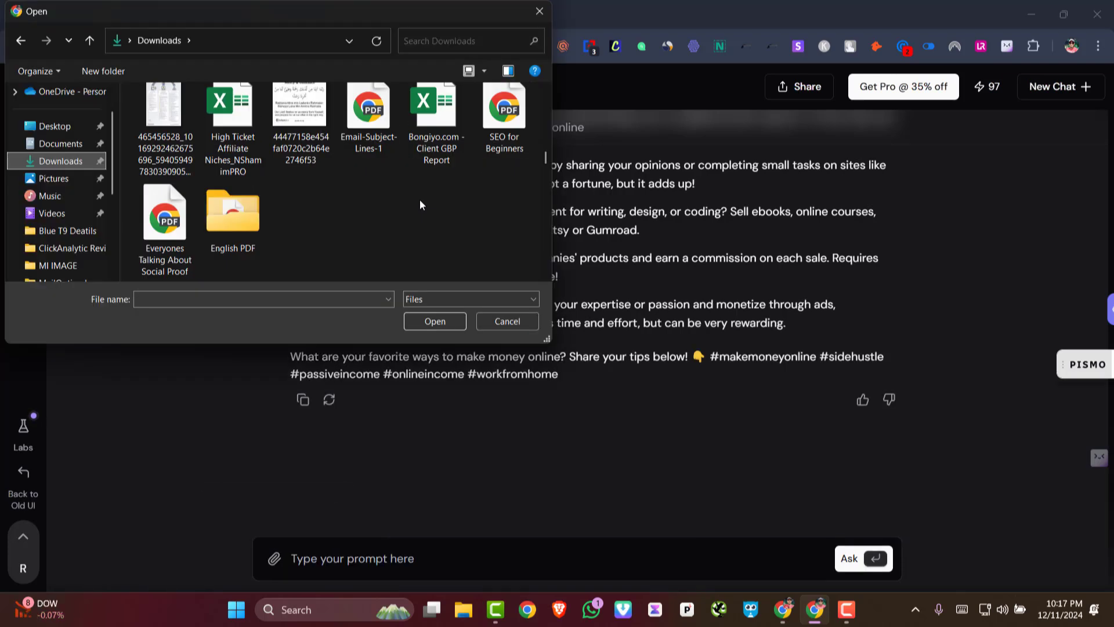
pyautogui.doubleClick(503, 110)
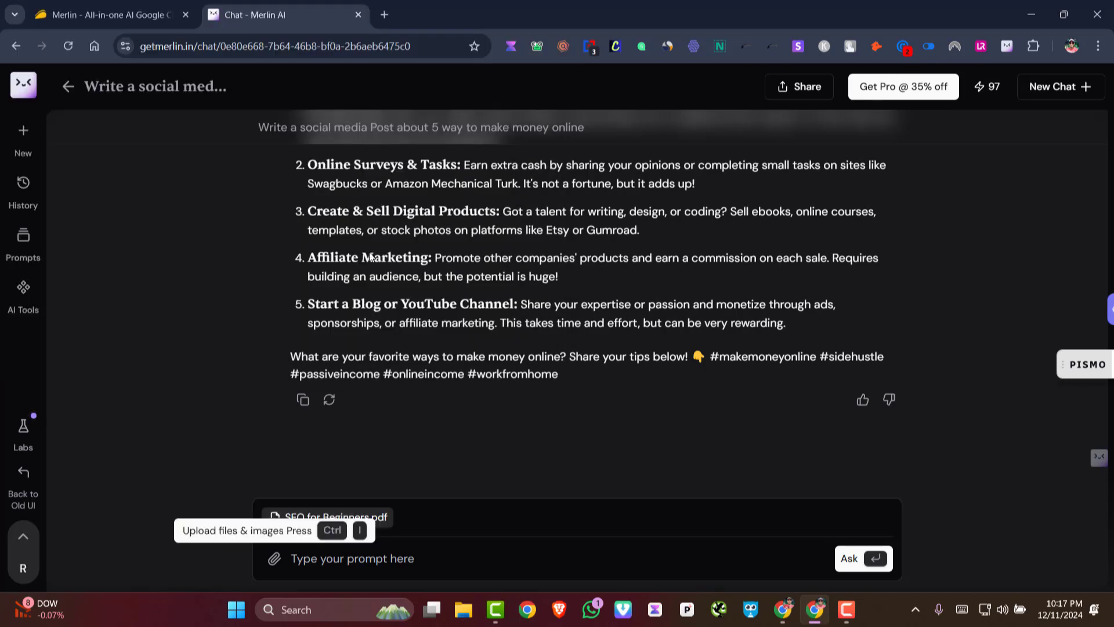
pyautogui.moveTo(285, 524)
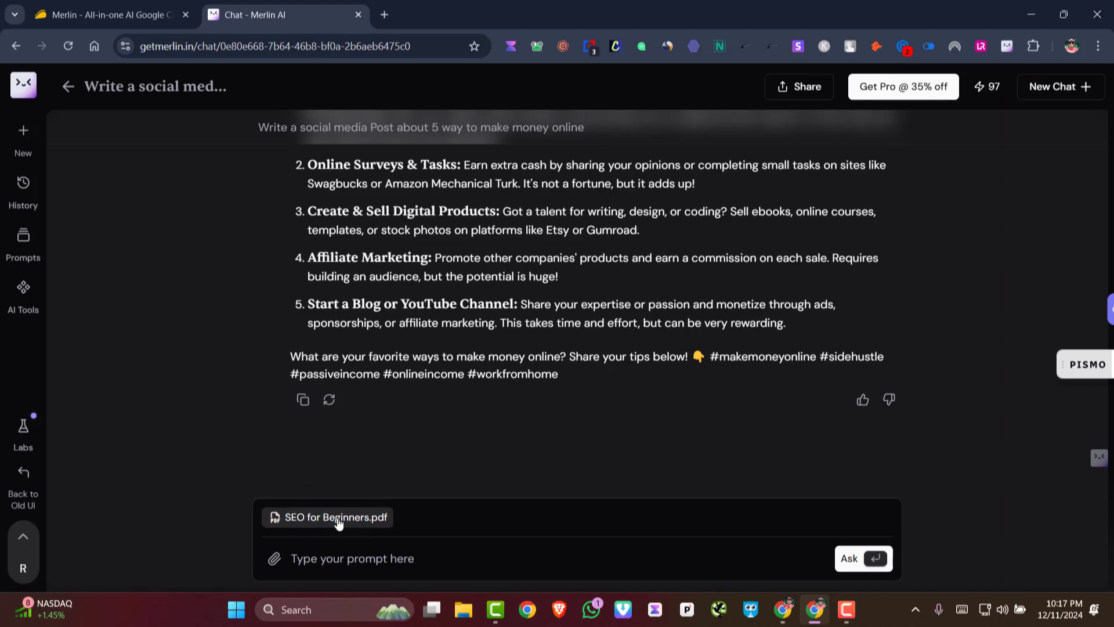
# Ask "what is the main topic of this PDf ?" about the attached document
pyautogui.click(350, 570)
pyautogui.write('what is the main topic of this PDf')
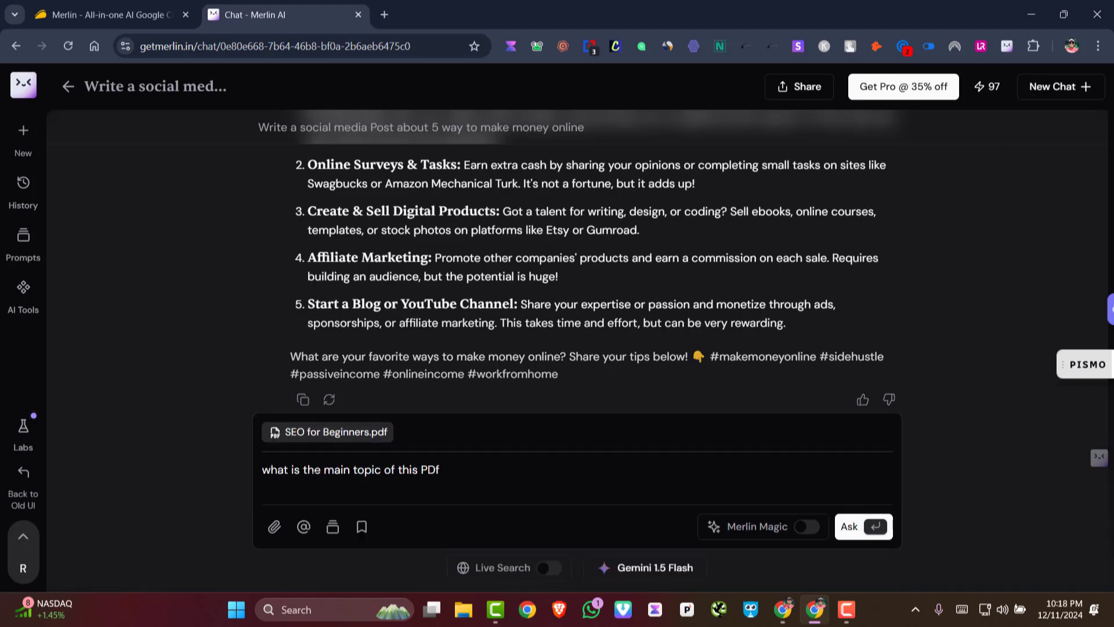
pyautogui.write(' ?')
pyautogui.click(848, 528)
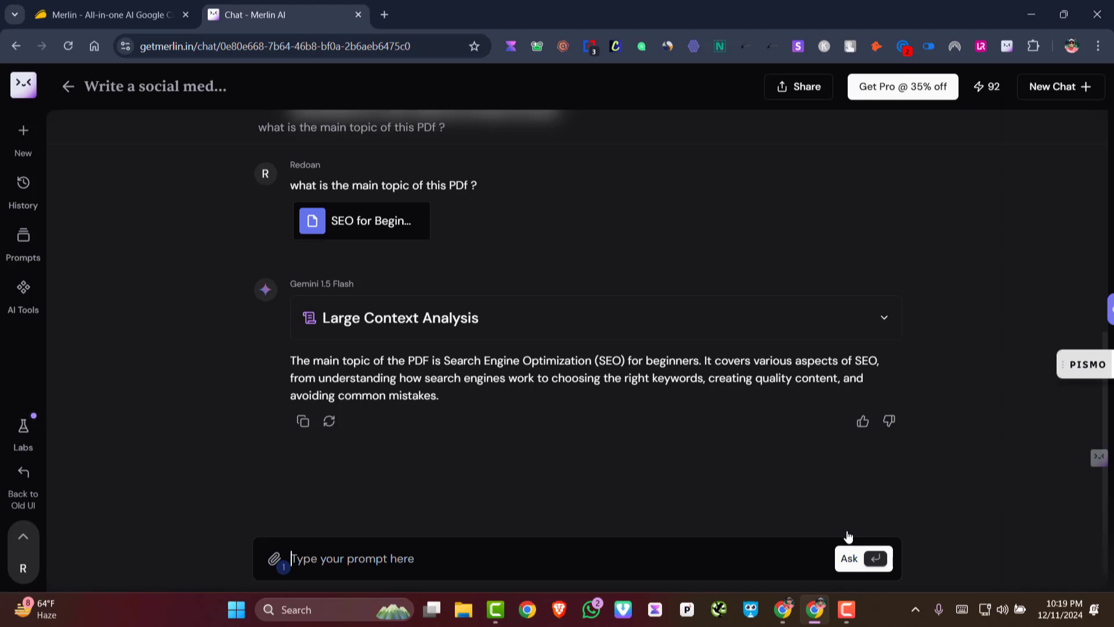
# Search Google for "how to make money with ai" in a new browser tab
pyautogui.click(384, 14)
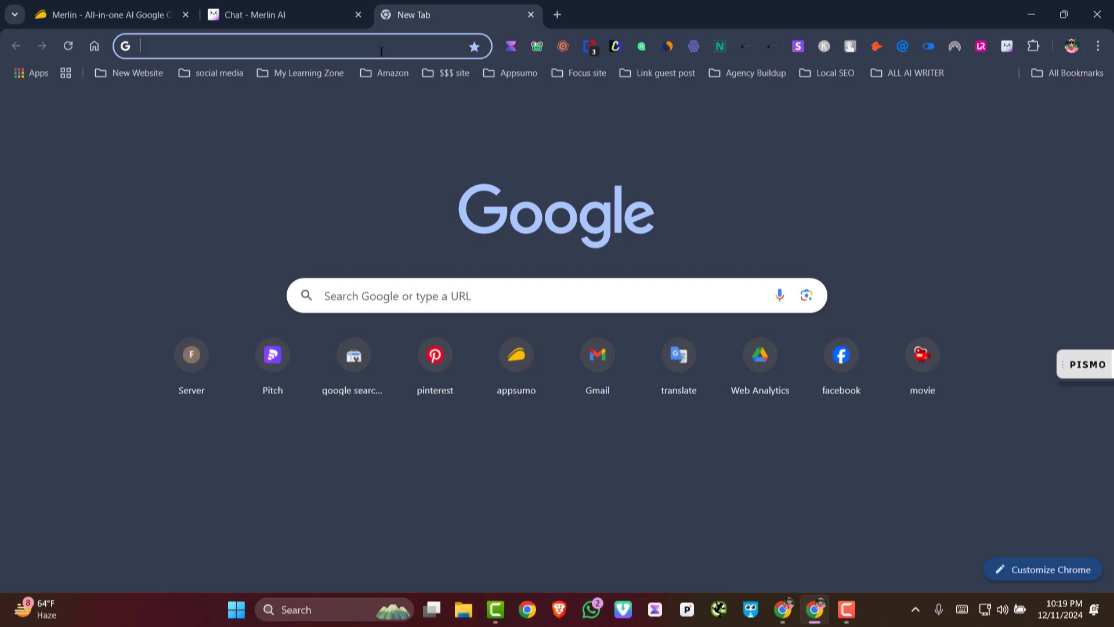
pyautogui.write('how to make m')
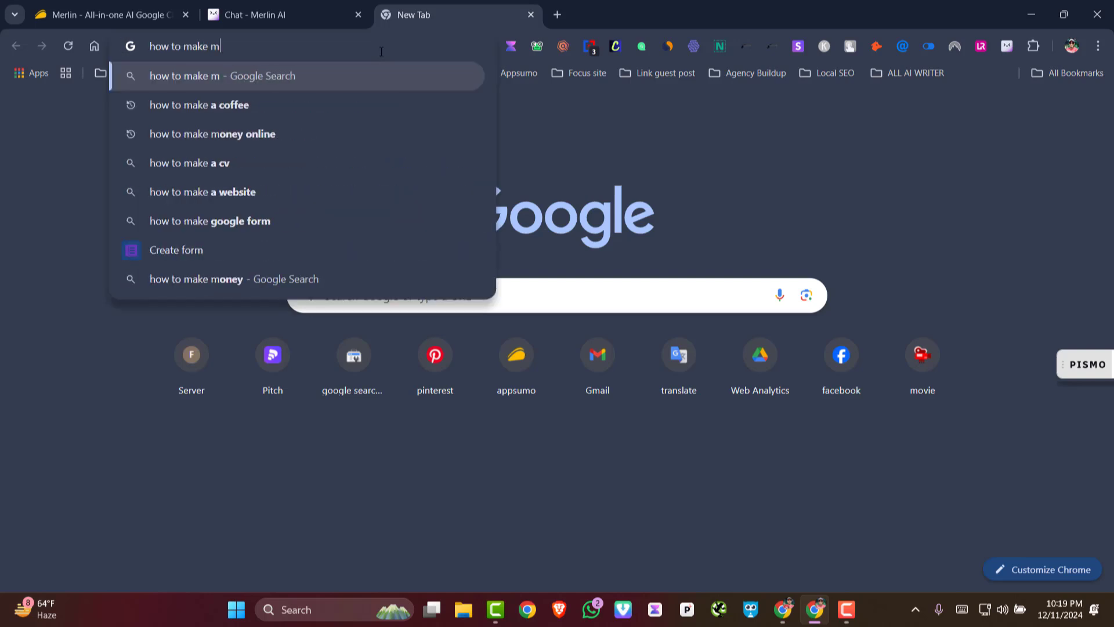
pyautogui.write('oney')
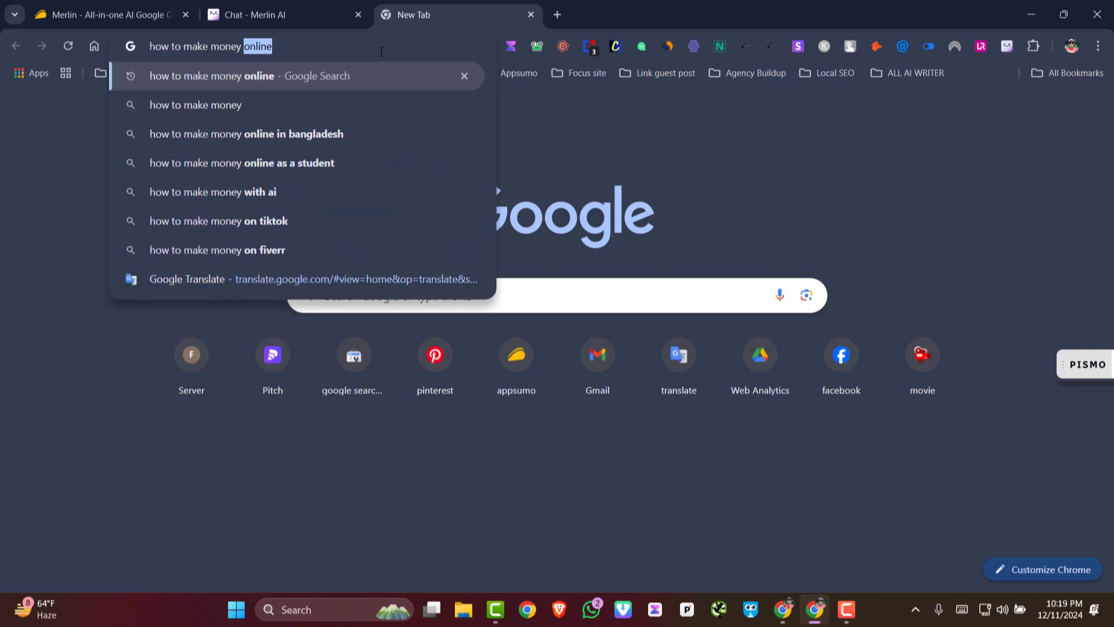
pyautogui.click(280, 196)
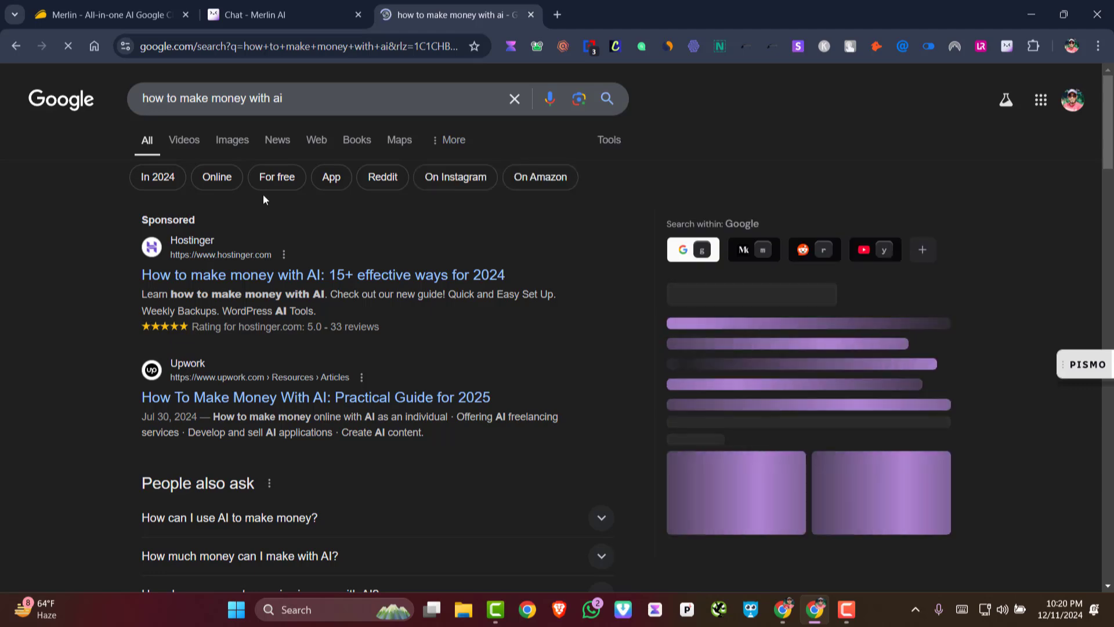
# Find and open the Elegant Themes article "How to Make Money with AI in 2024" among the search results
pyautogui.scroll(-3, 421, 241)
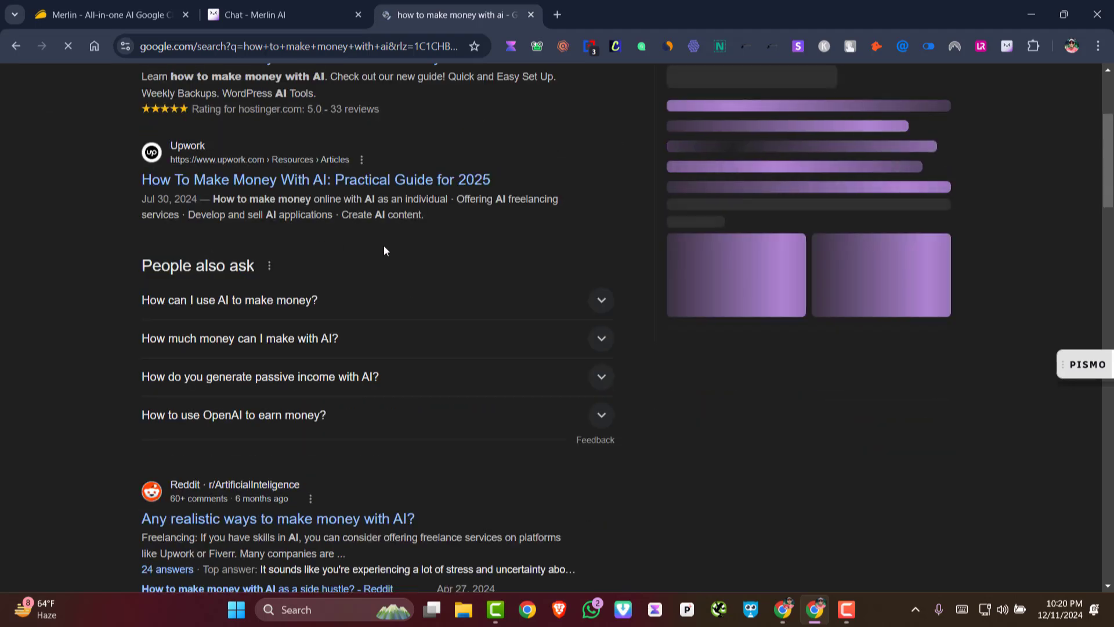
pyautogui.scroll(-5, 400, 267)
pyautogui.scroll(-3, 404, 276)
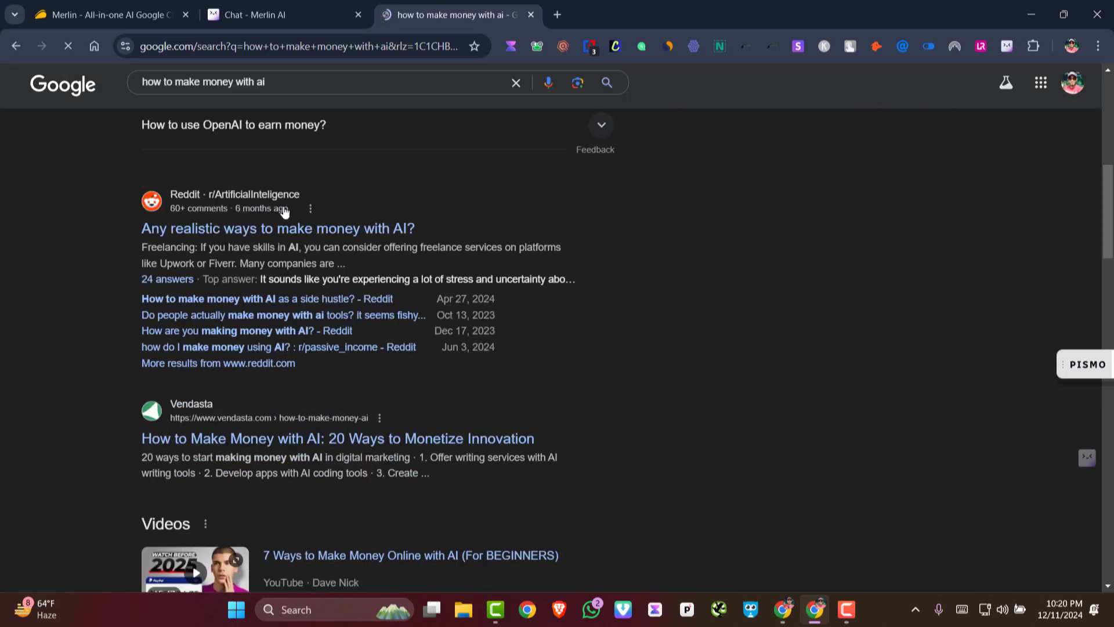
pyautogui.scroll(-6, 480, 271)
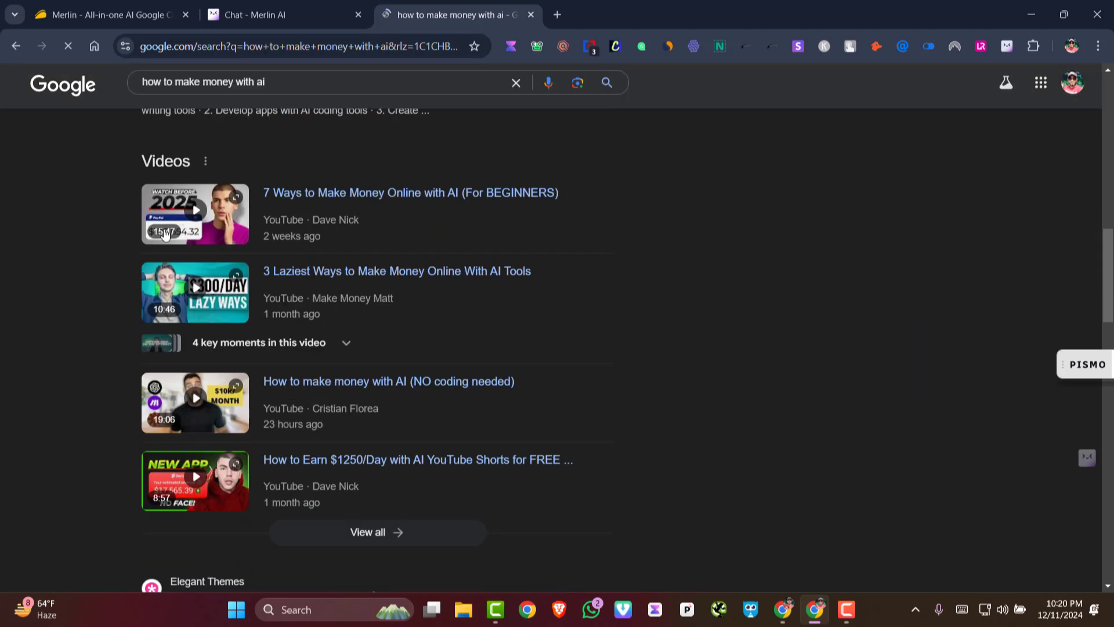
pyautogui.scroll(-5, 321, 169)
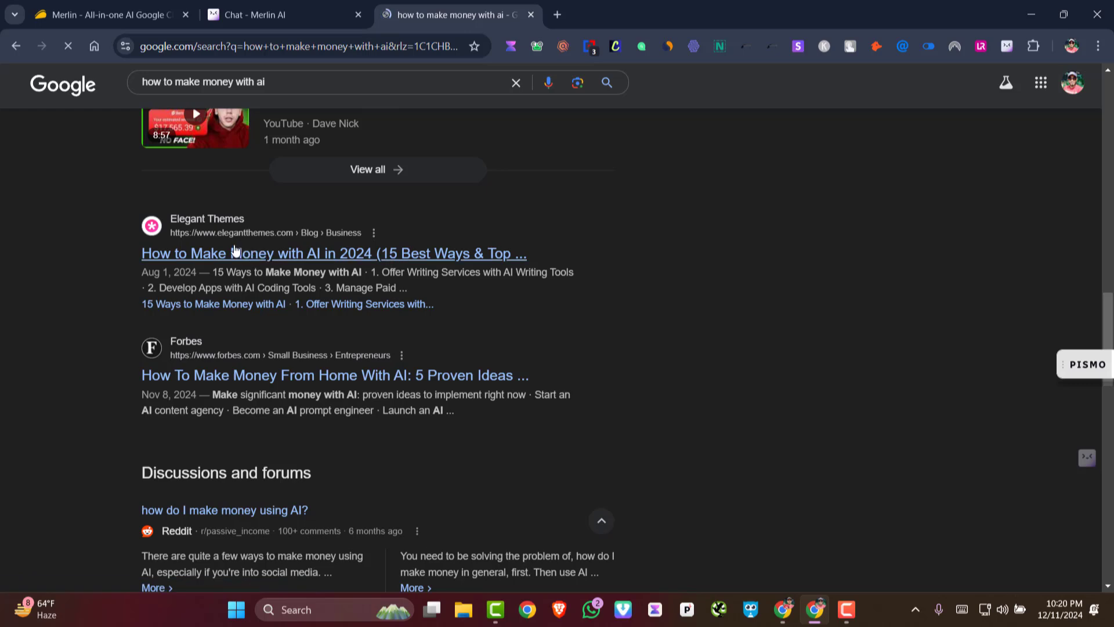
pyautogui.scroll(-1, 371, 249)
pyautogui.scroll(1, 354, 240)
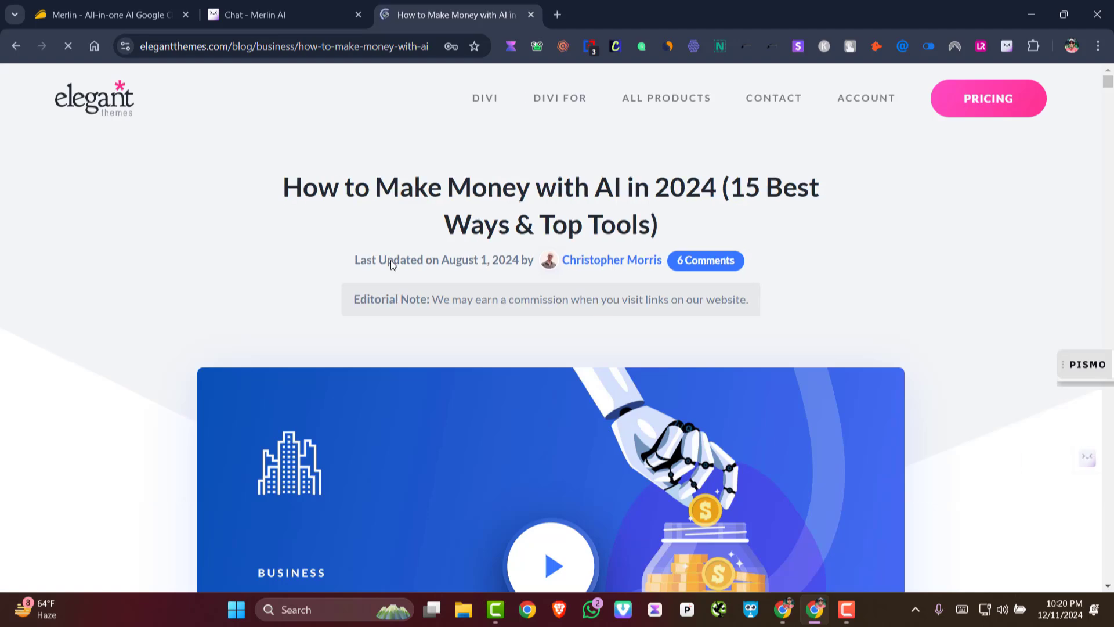
# Dismiss the Cyber Monday and Jasper AI pop-ups covering the article and reveal the Merlin extension's floating shortcuts
pyautogui.moveTo(1088, 463)
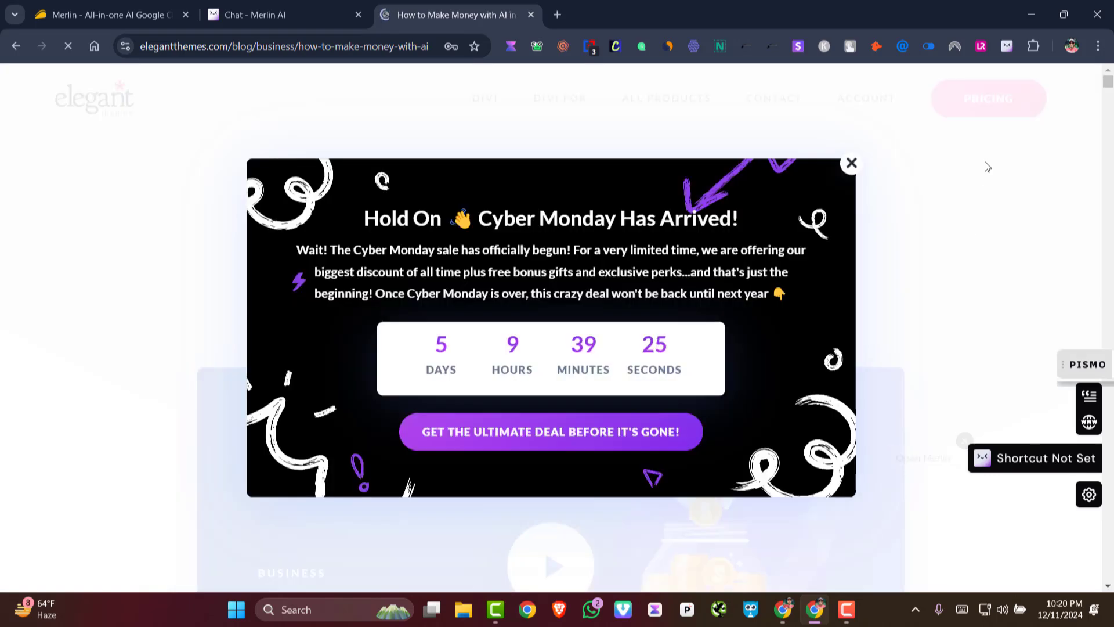
pyautogui.click(851, 163)
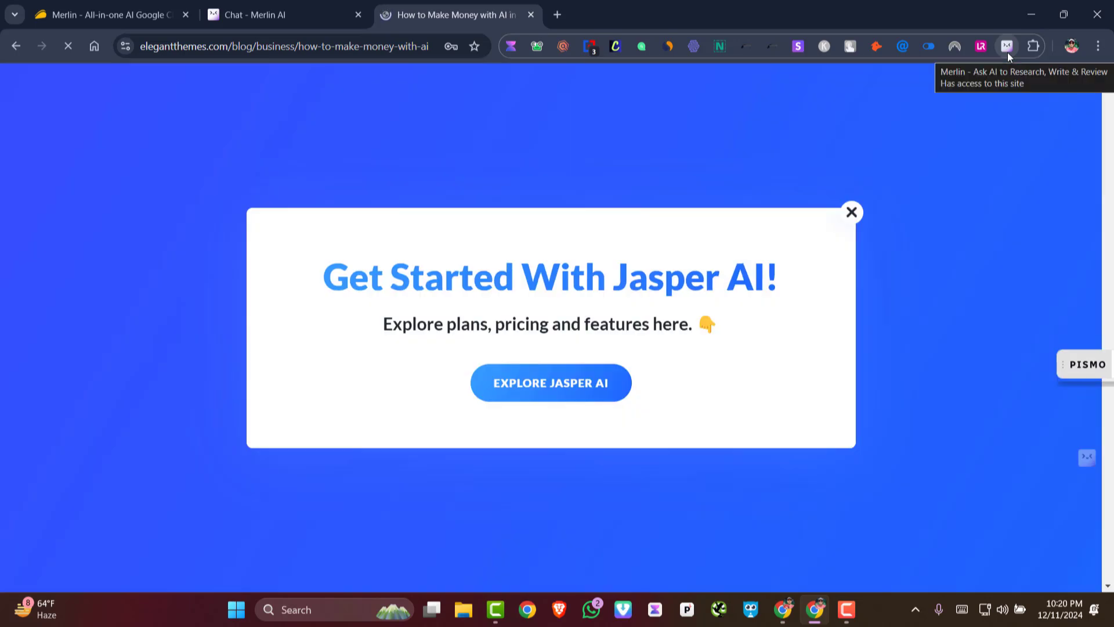
pyautogui.click(851, 212)
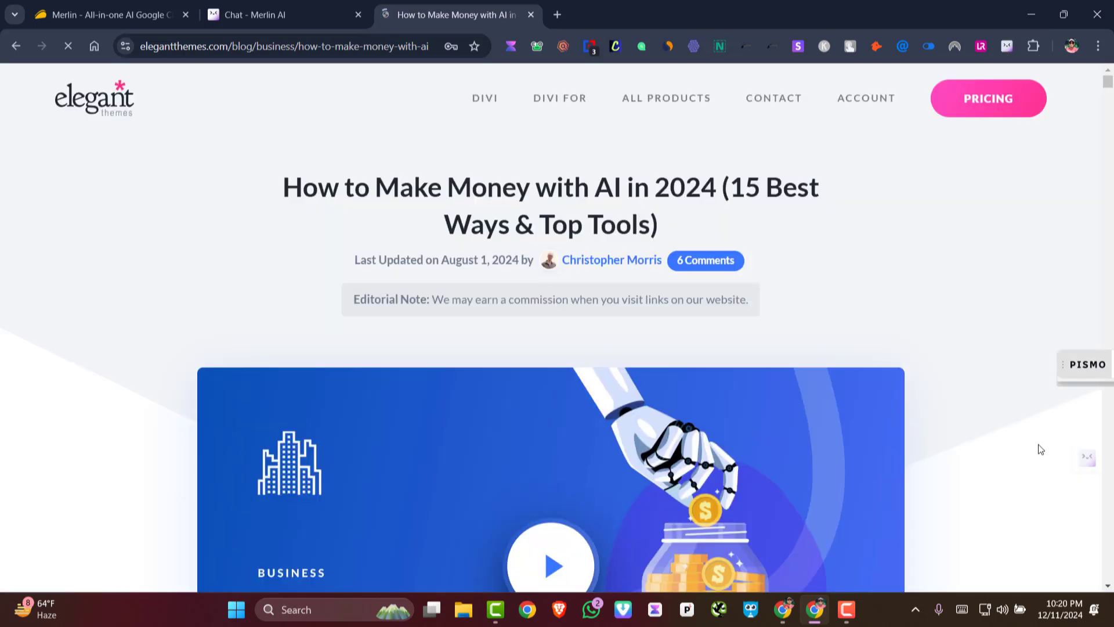
pyautogui.moveTo(1084, 467)
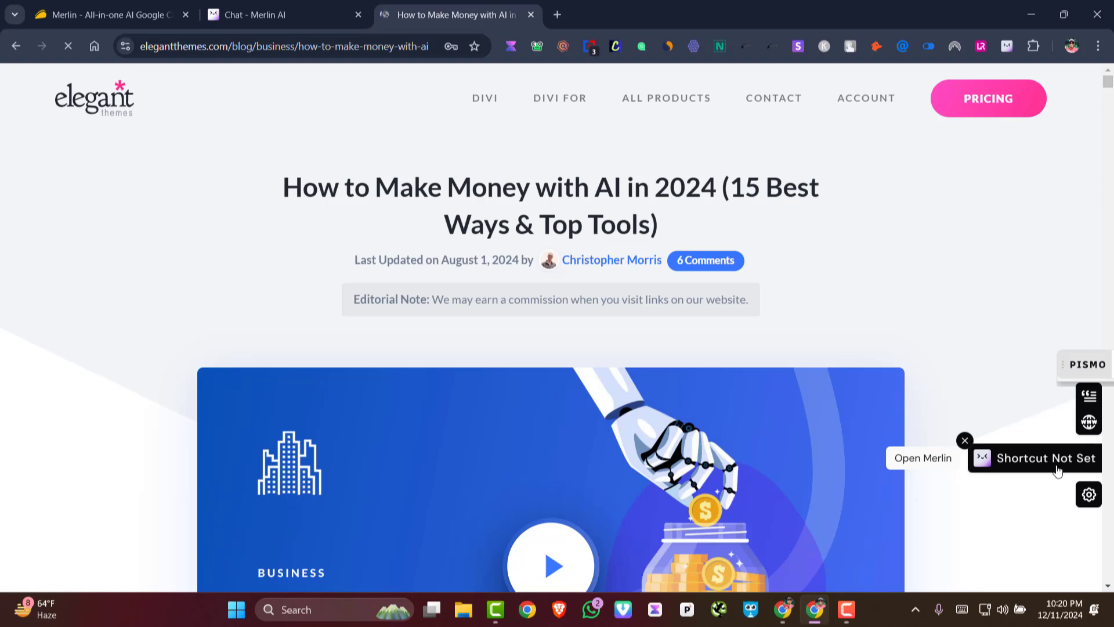
# Have the Merlin extension summarise the article and provide key points, and check the article's table of contents against the summary
pyautogui.click(1091, 400)
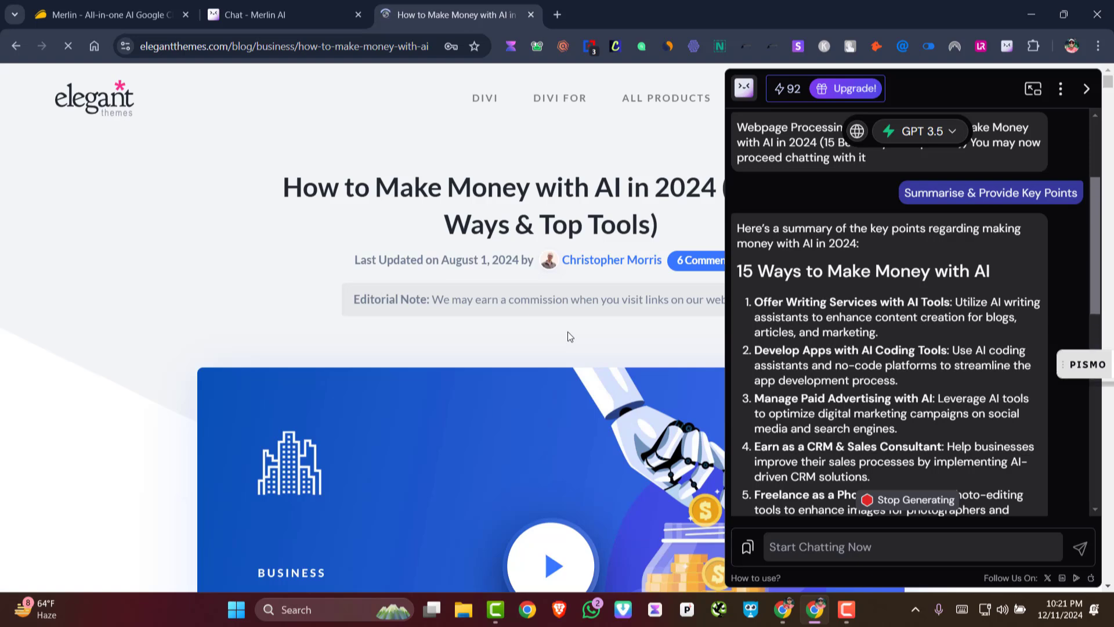
pyautogui.scroll(-10, 607, 413)
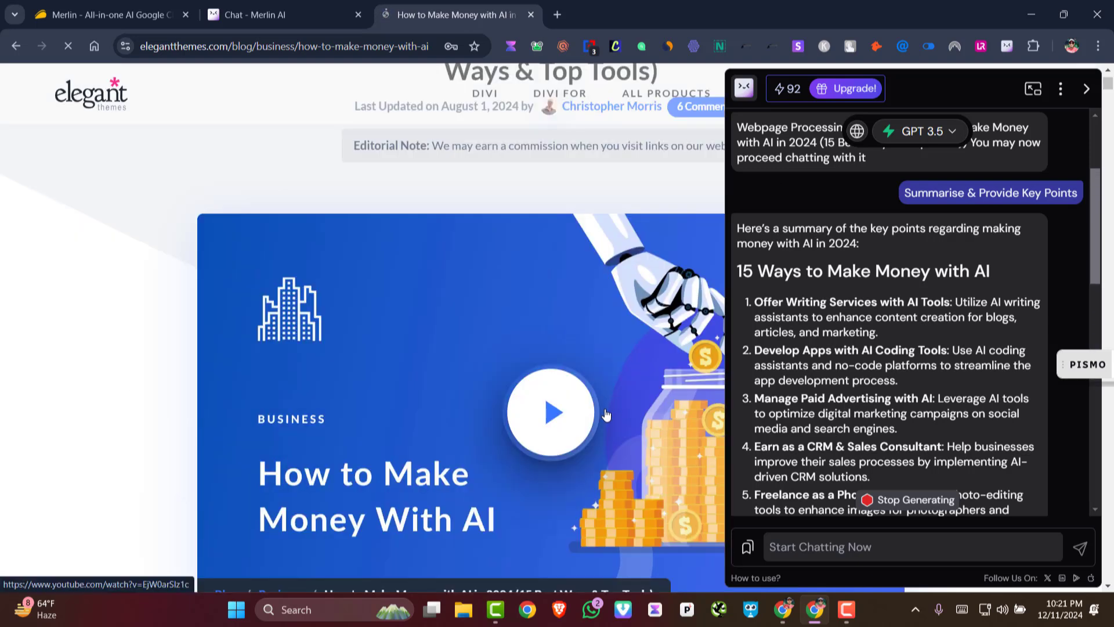
pyautogui.scroll(-15, 418, 400)
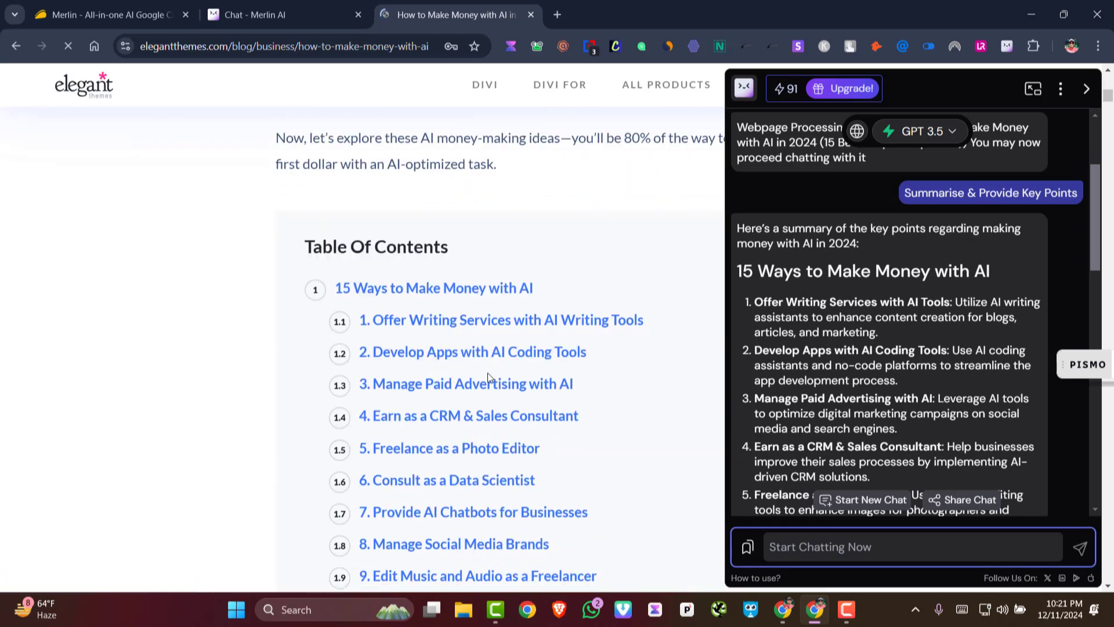
pyautogui.scroll(-2, 441, 342)
pyautogui.scroll(2, 360, 348)
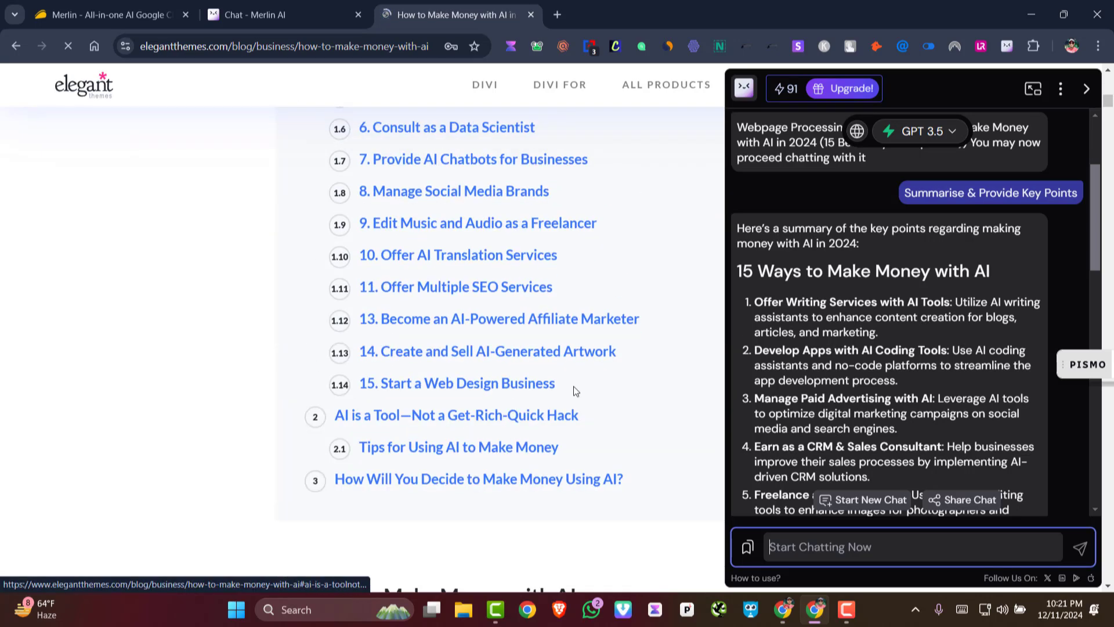
pyautogui.scroll(5, 566, 397)
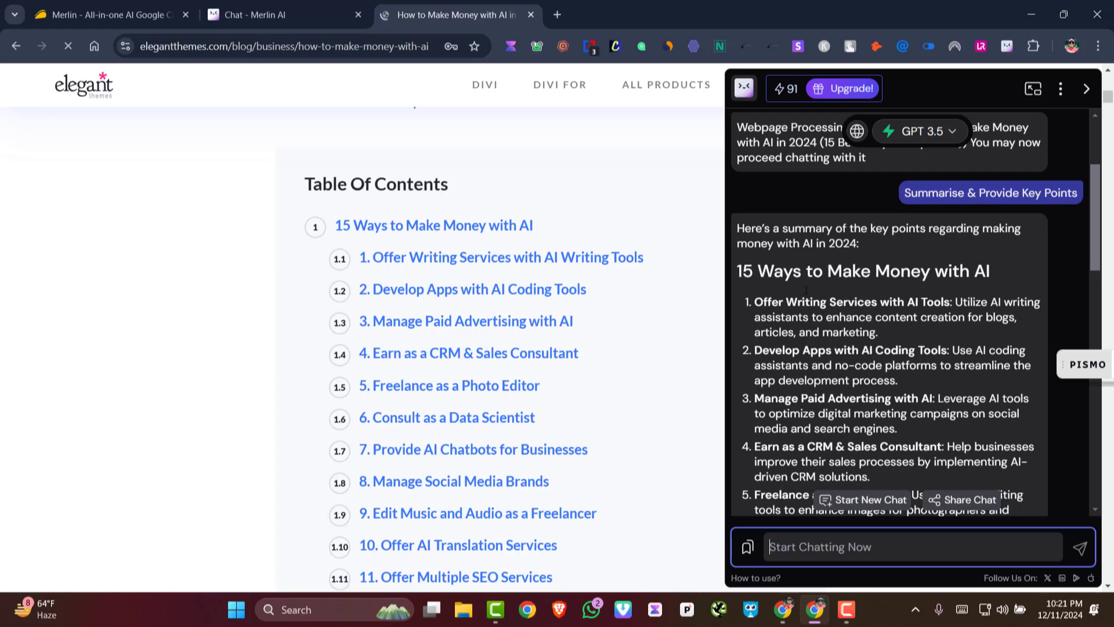
# Review Merlin's summary of the article, from the list of ways to make money with AI through the Key Considerations section
pyautogui.scroll(-4, 815, 288)
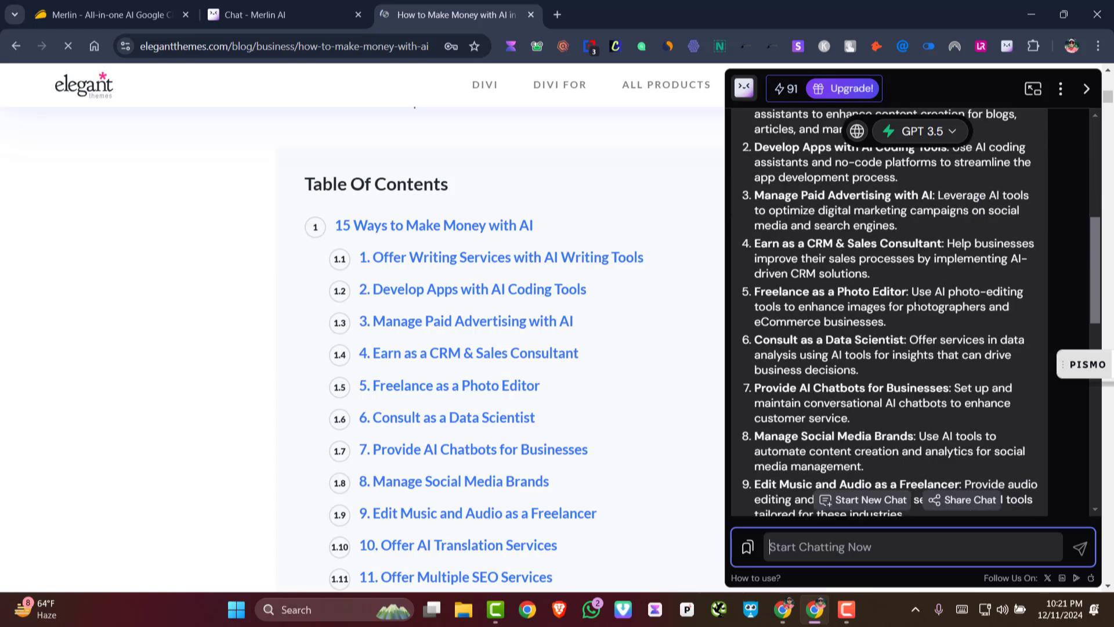
pyautogui.scroll(-4, 923, 384)
pyautogui.scroll(4, 925, 384)
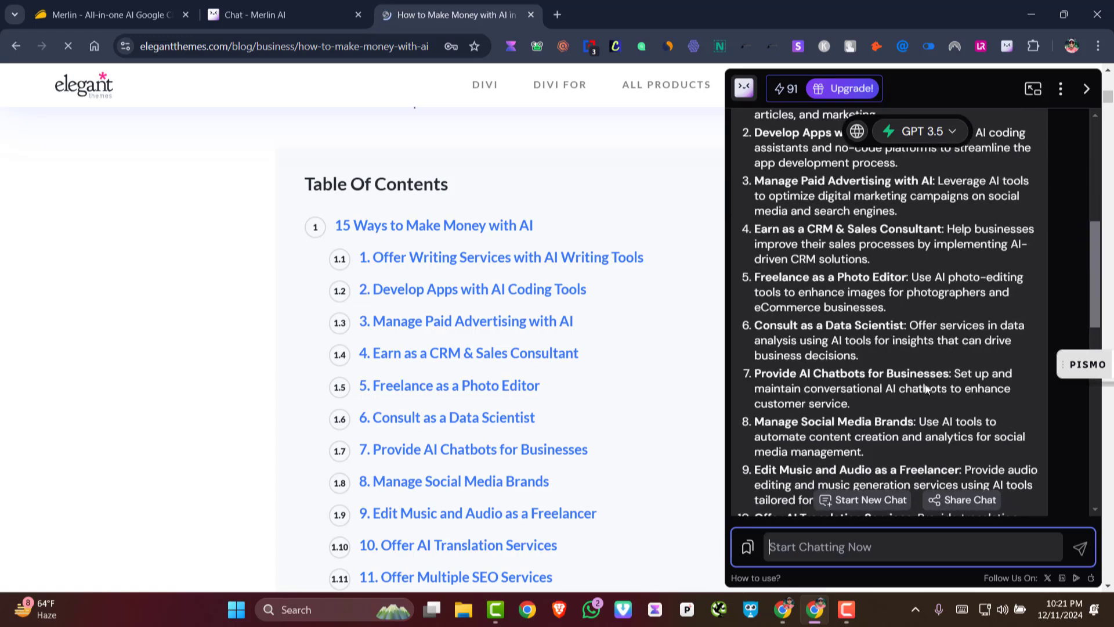
pyautogui.scroll(-2, 929, 382)
pyautogui.scroll(-3, 929, 383)
pyautogui.scroll(8, 905, 337)
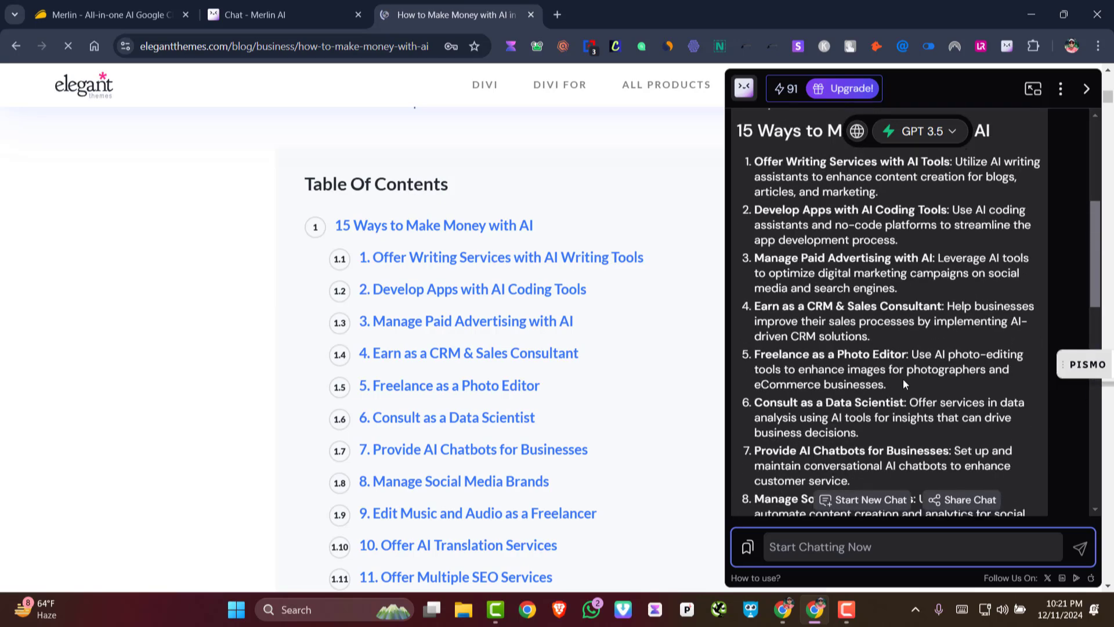
pyautogui.scroll(-10, 899, 309)
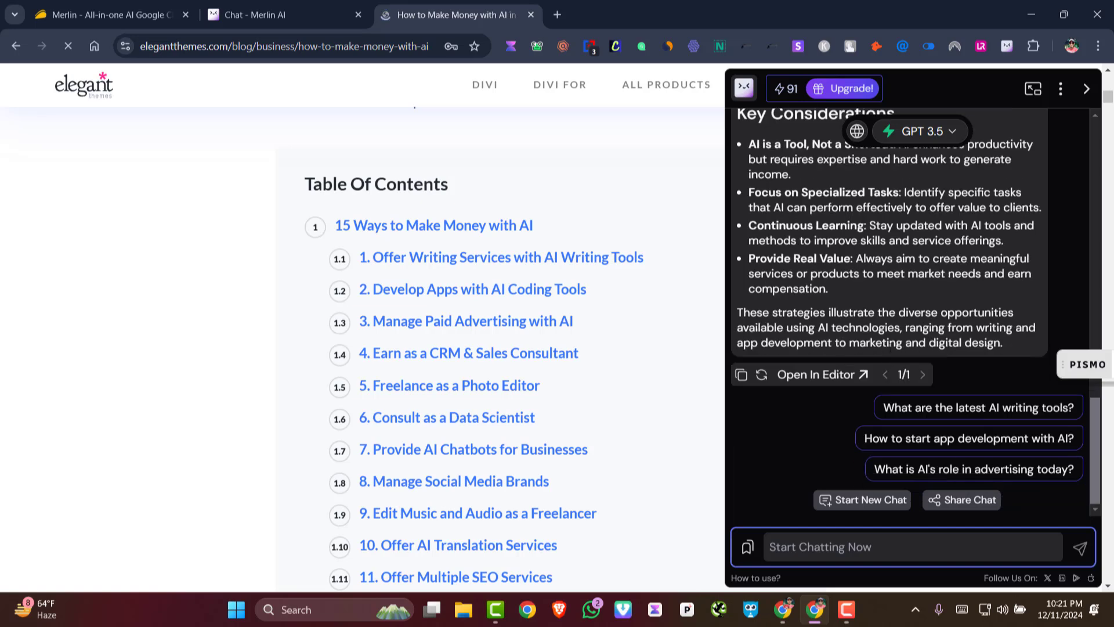
pyautogui.scroll(3, 852, 348)
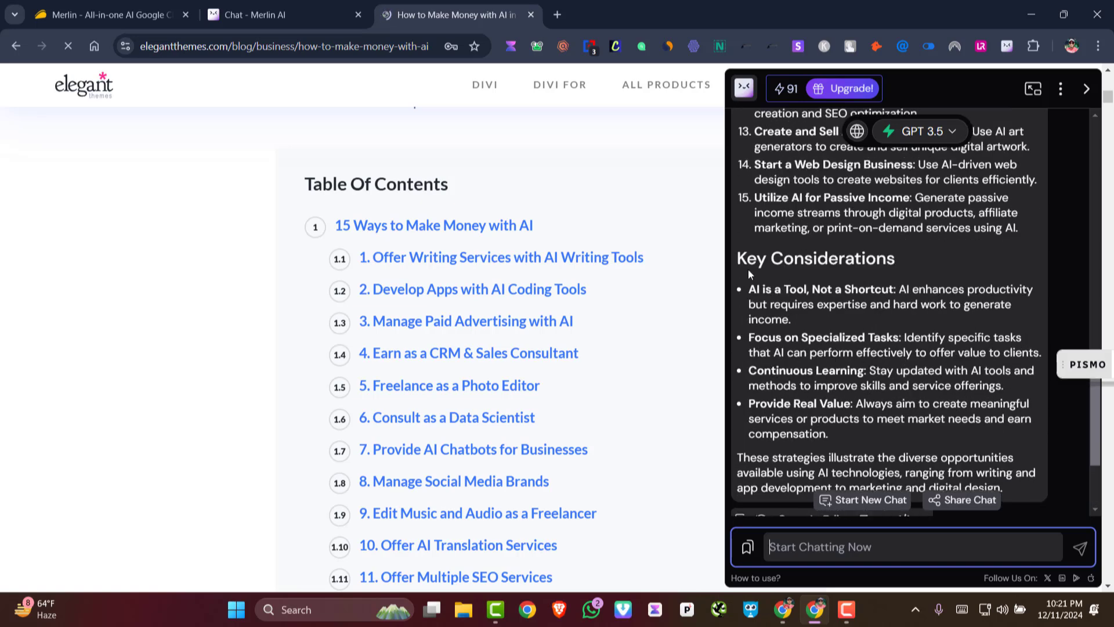
pyautogui.moveTo(737, 263); pyautogui.dragTo(849, 262)
pyautogui.scroll(-3, 888, 370)
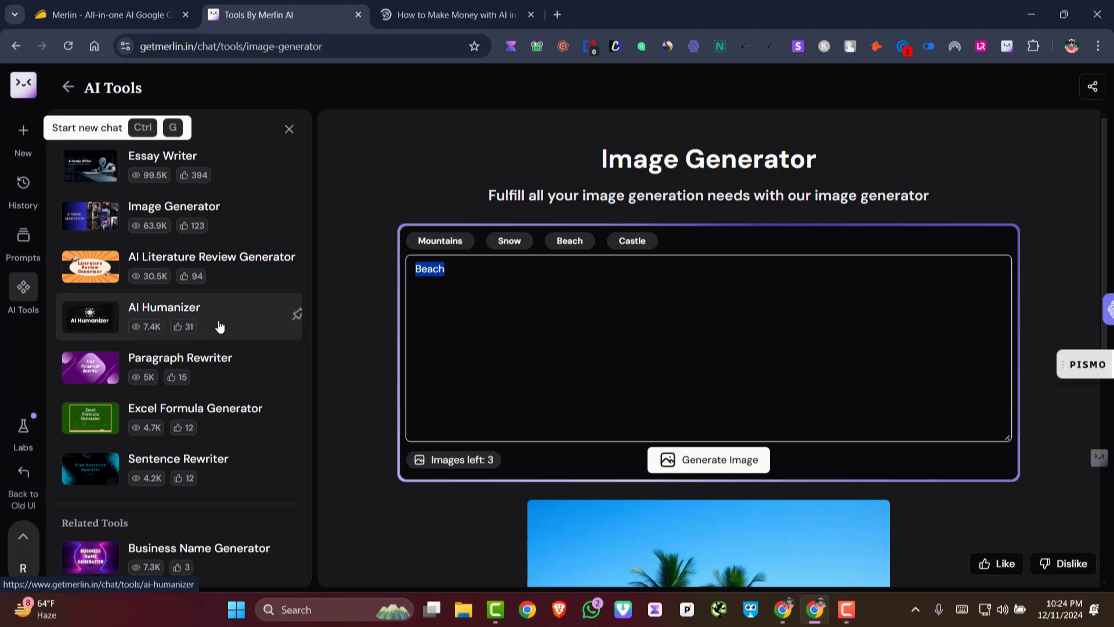
# Open the Paragraph Rewriter from Merlin's AI tools and dismiss the pricing plans pop-up covering its text field
pyautogui.scroll(-1, 219, 327)
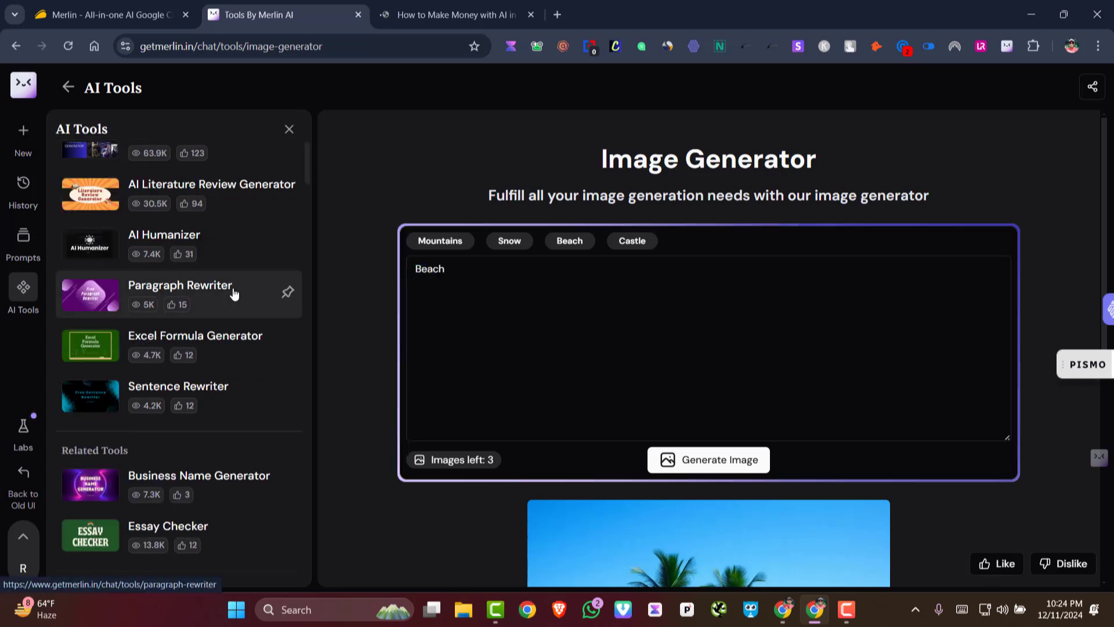
pyautogui.click(204, 298)
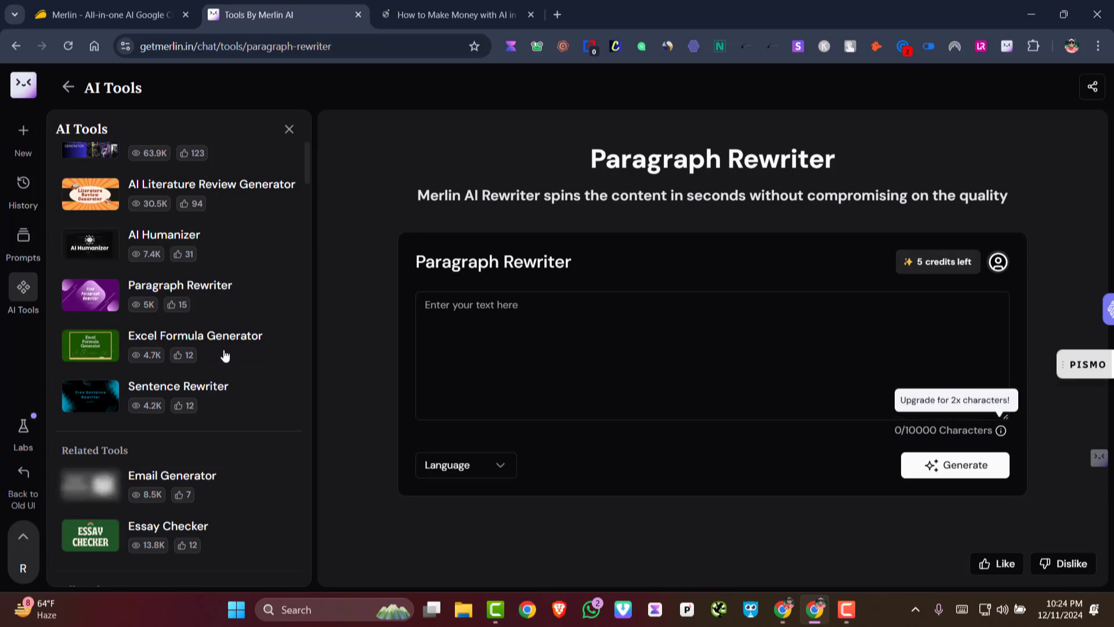
pyautogui.click(506, 318)
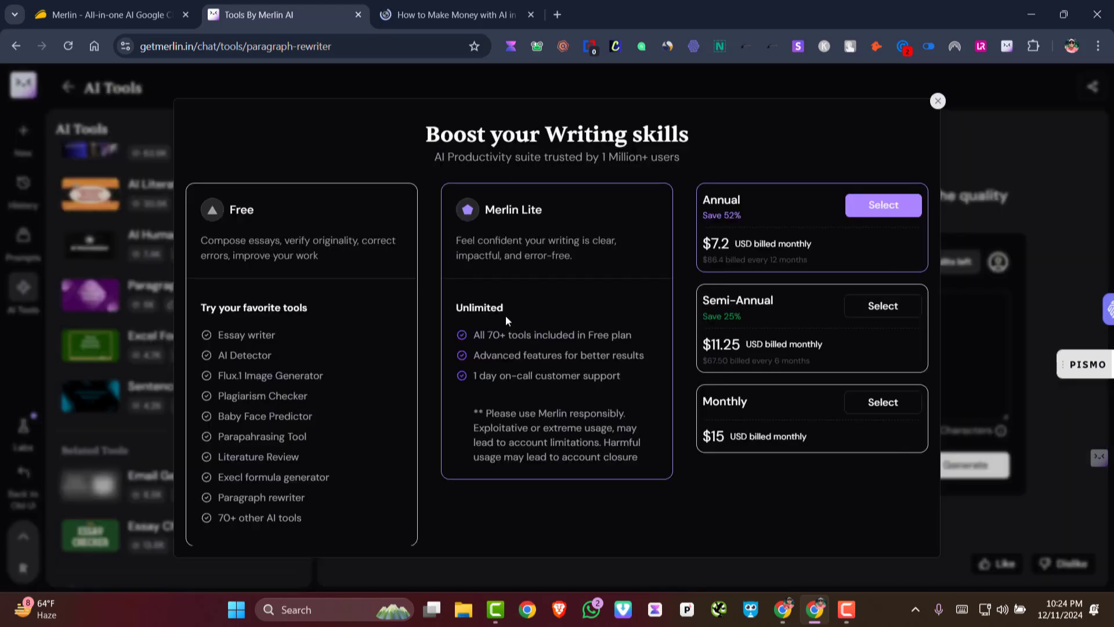
pyautogui.click(938, 102)
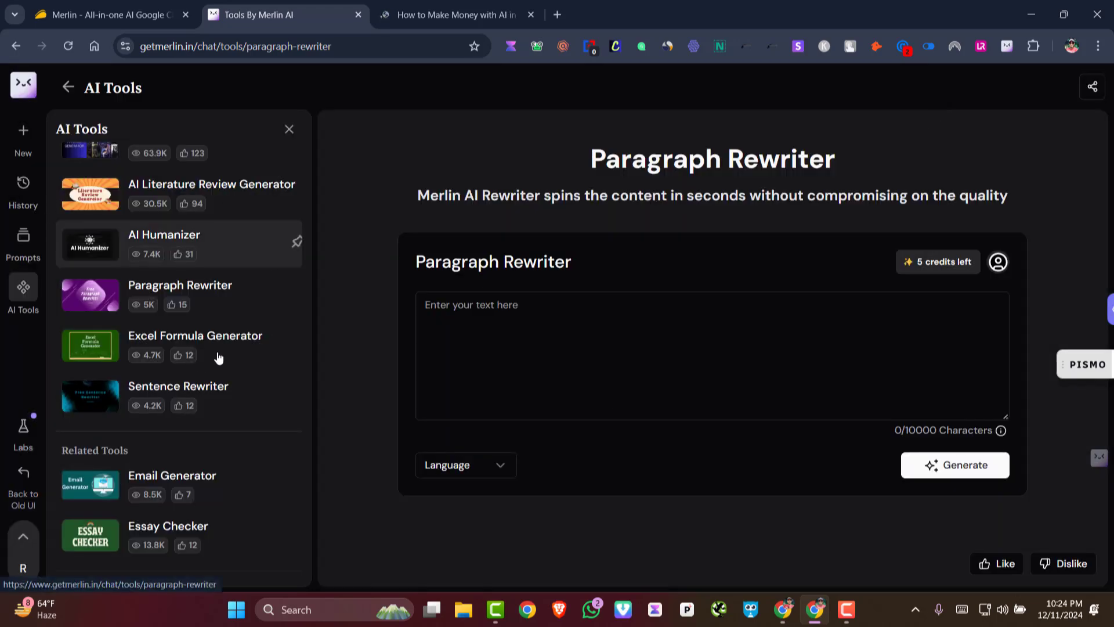